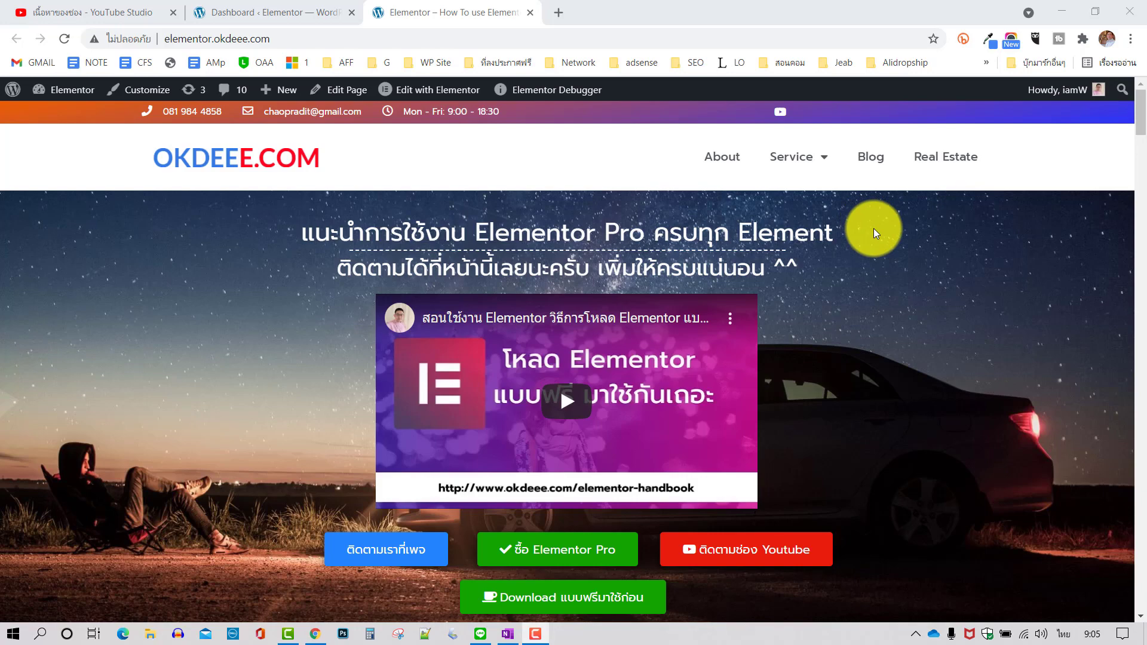
scroll(917, 242, down, 3)
scroll(916, 242, up, 3)
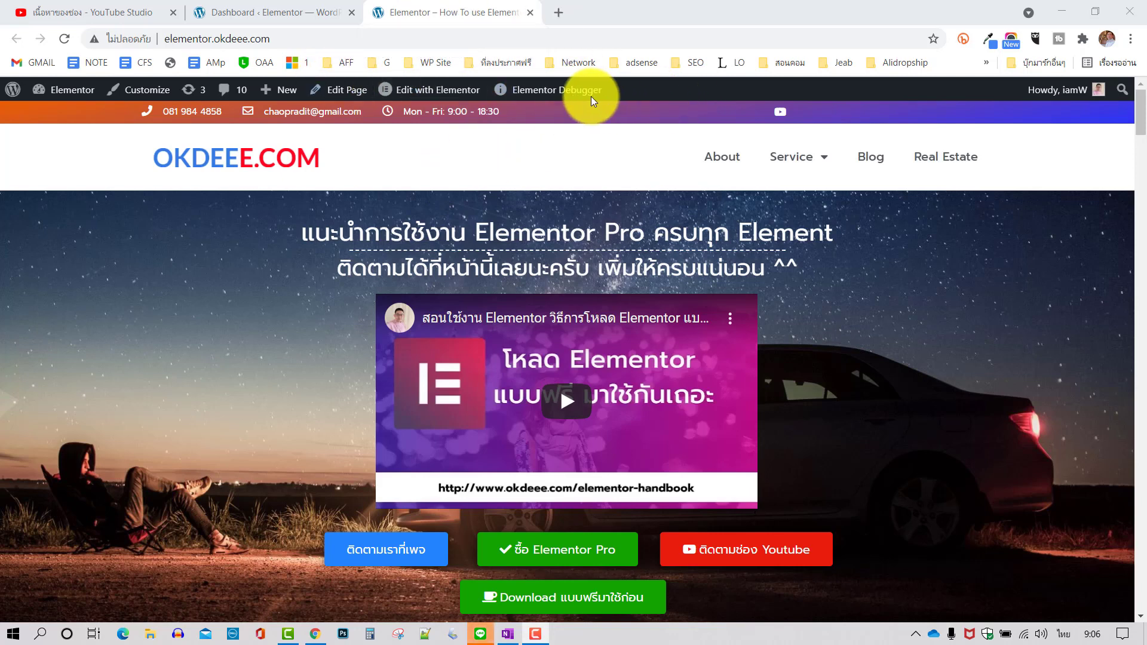
Step: Close the site's front-end page and start a new contact form from the WordPress dashboard
click(531, 12)
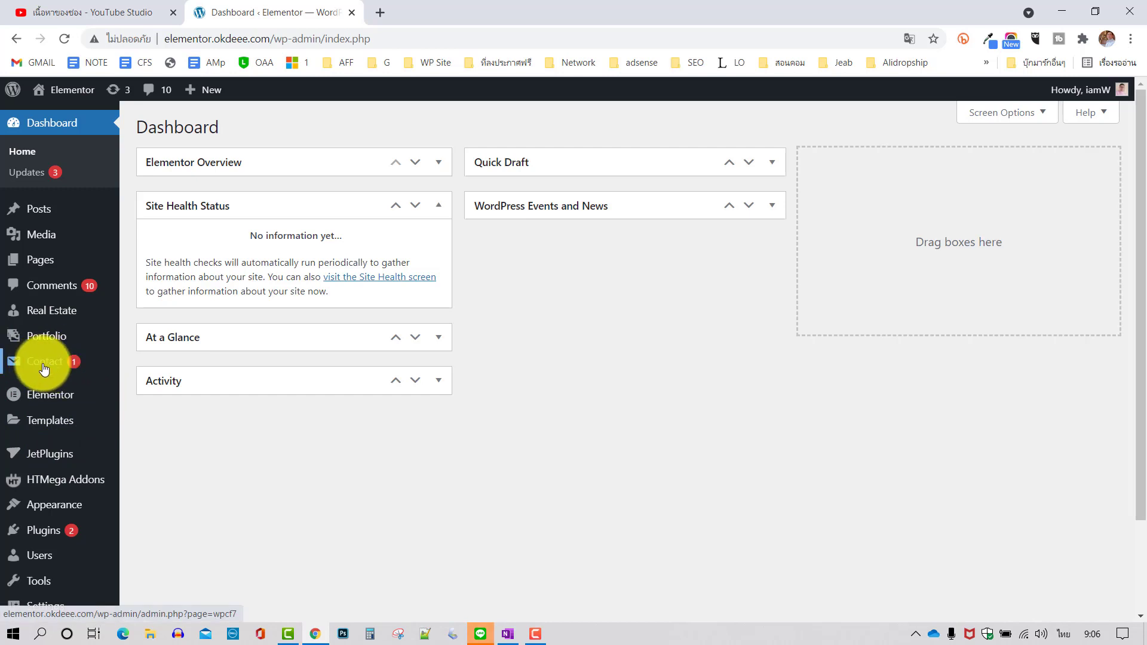
mouse_move(45, 366)
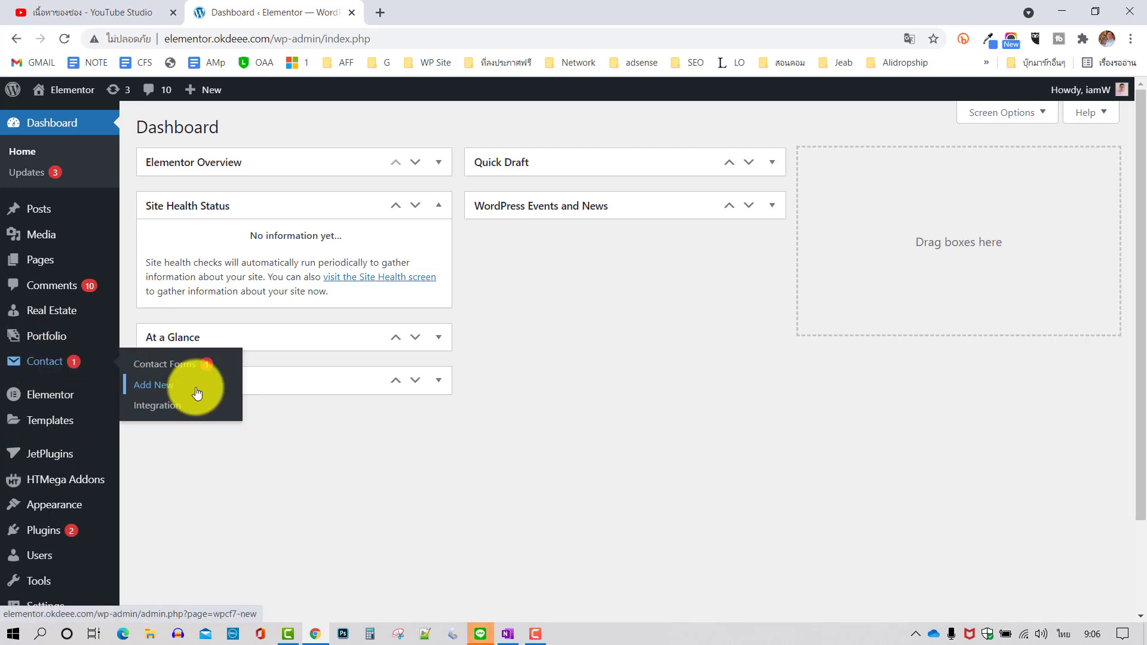
click(149, 391)
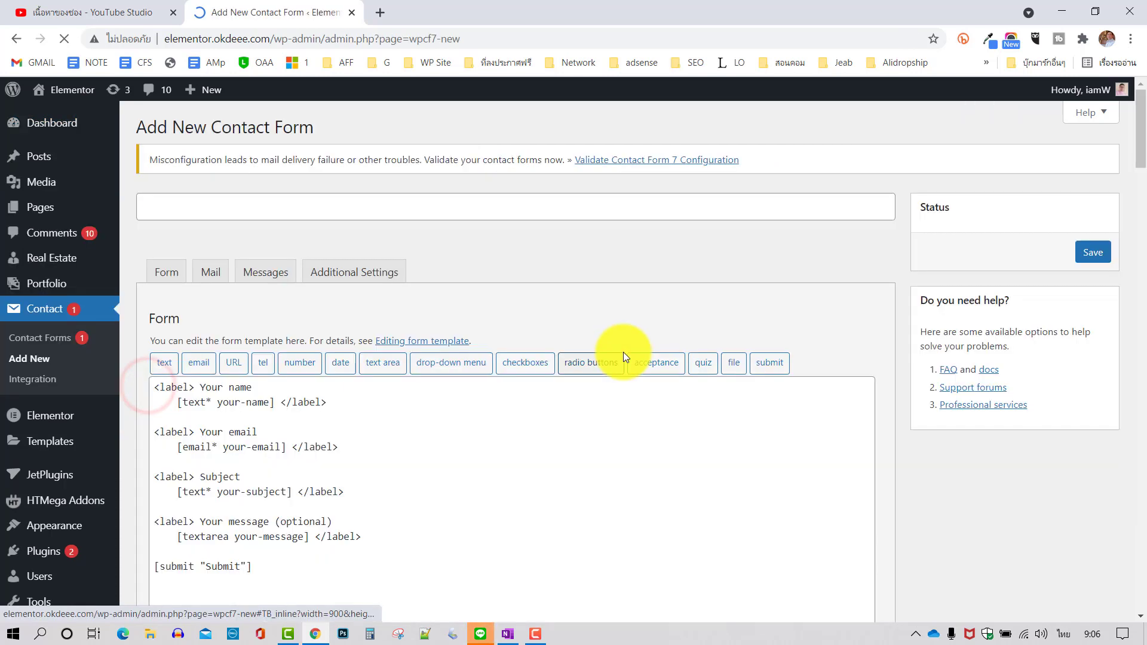
Step: Title the new contact form "seenline2"
scroll(281, 218, down, 1)
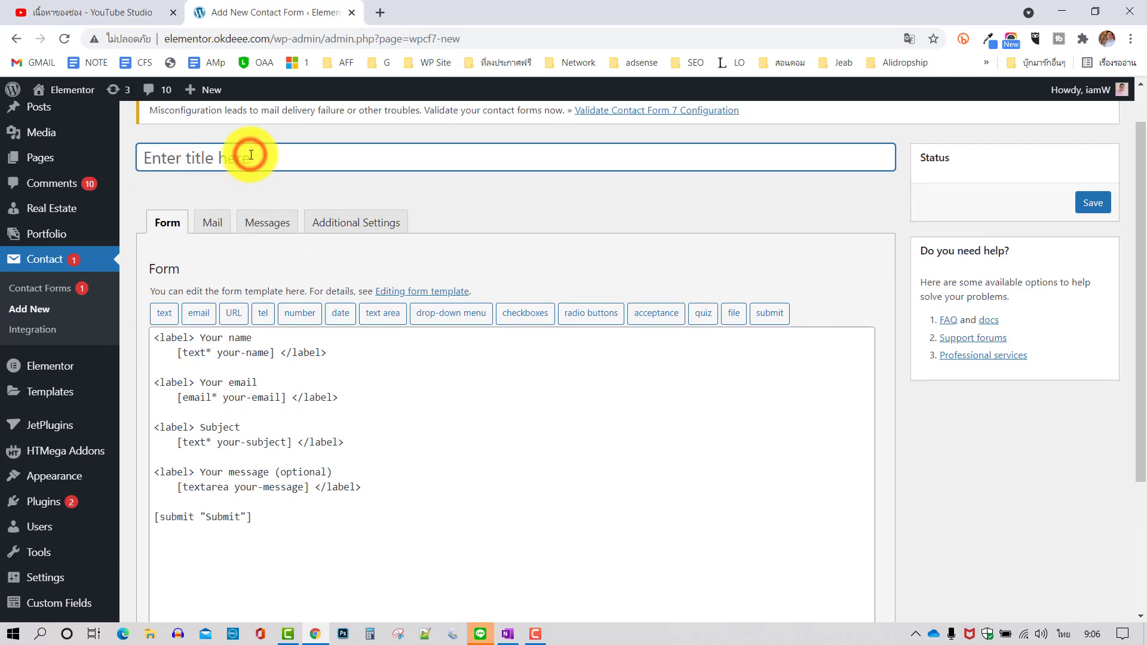
text(หำ)
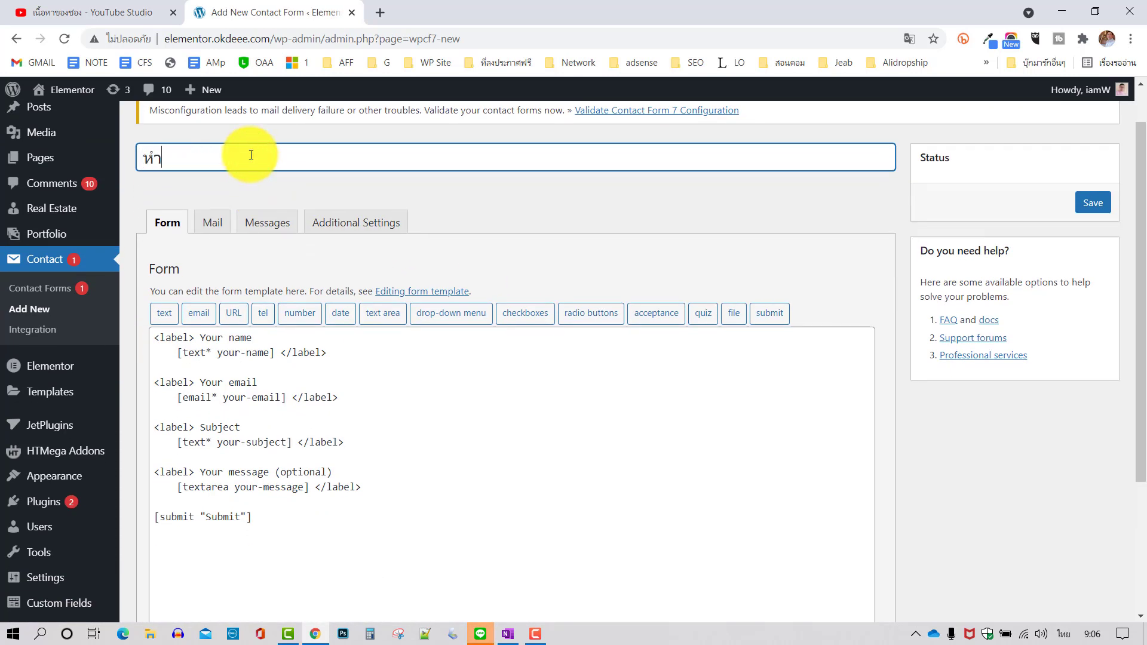
text(ื)
key(BackSpace)
key(BackSpace)
key(BackSpace)
key(grave)
text(send)
key(BackSpace)
key(BackSpace)
text(enline2)
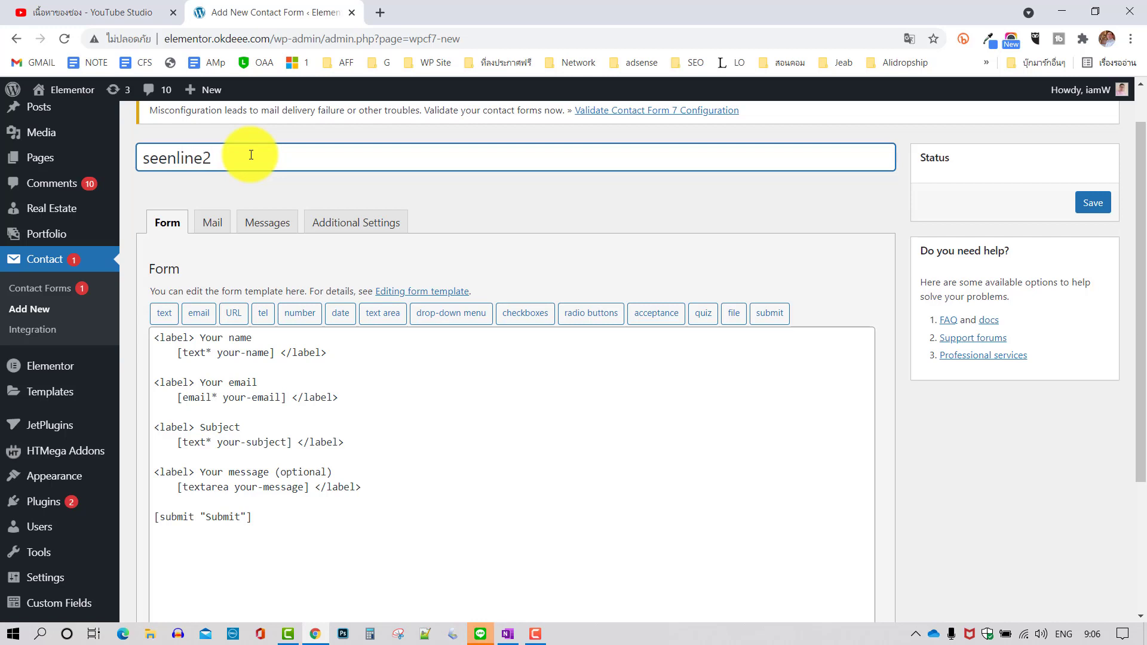
Step: Examine the new form's field template and its mail settings, from the To recipient tag down to the message body and attachments
scroll(465, 241, down, 2)
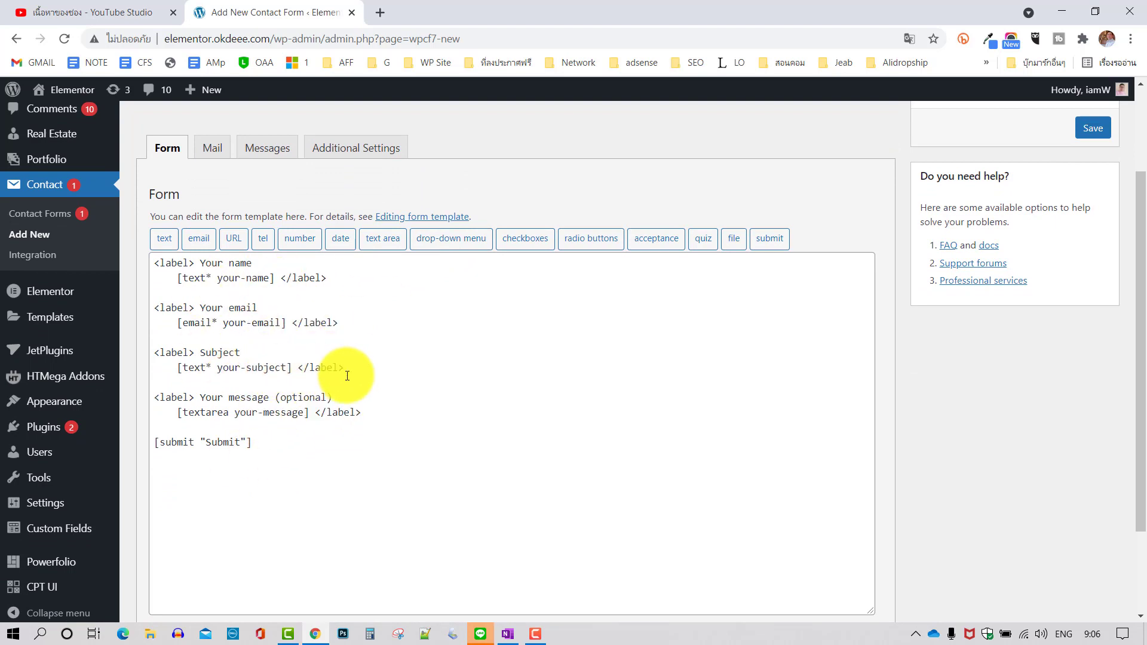
scroll(347, 376, up, 1)
click(213, 172)
scroll(530, 339, down, 1)
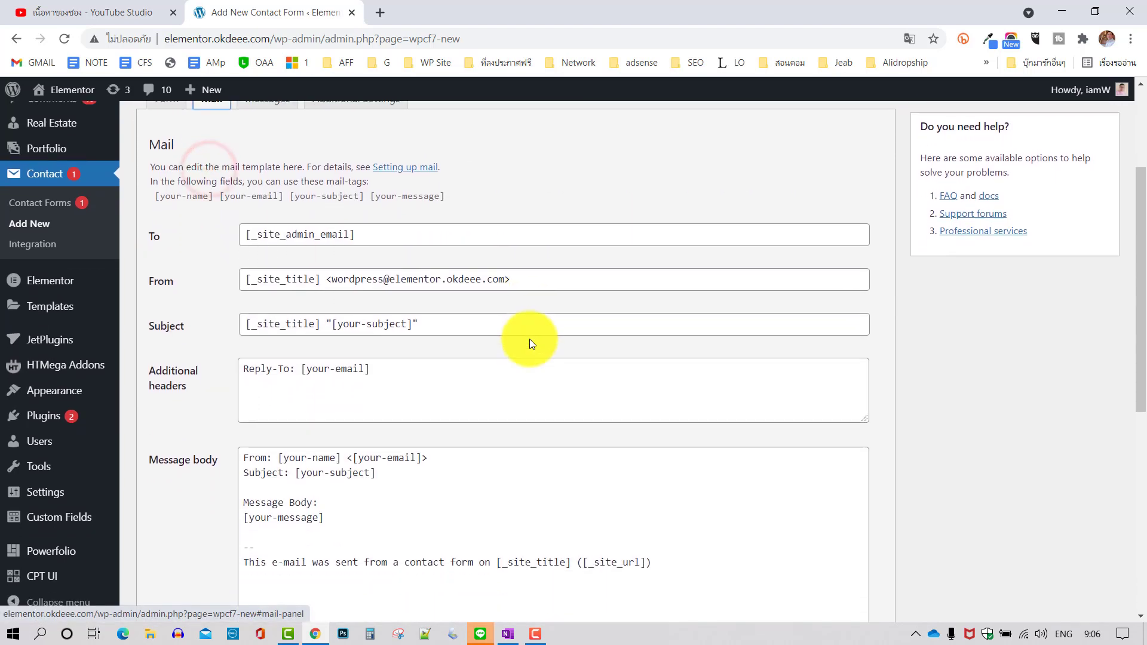
scroll(366, 399, down, 3)
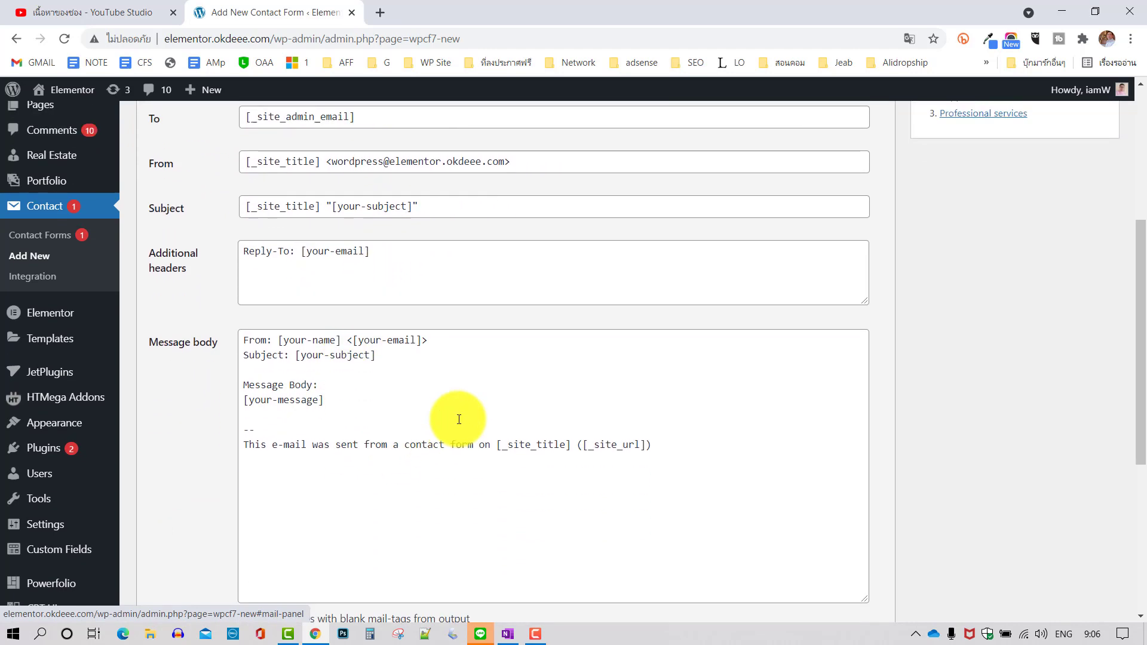
scroll(388, 382, up, 3)
scroll(352, 326, down, 1)
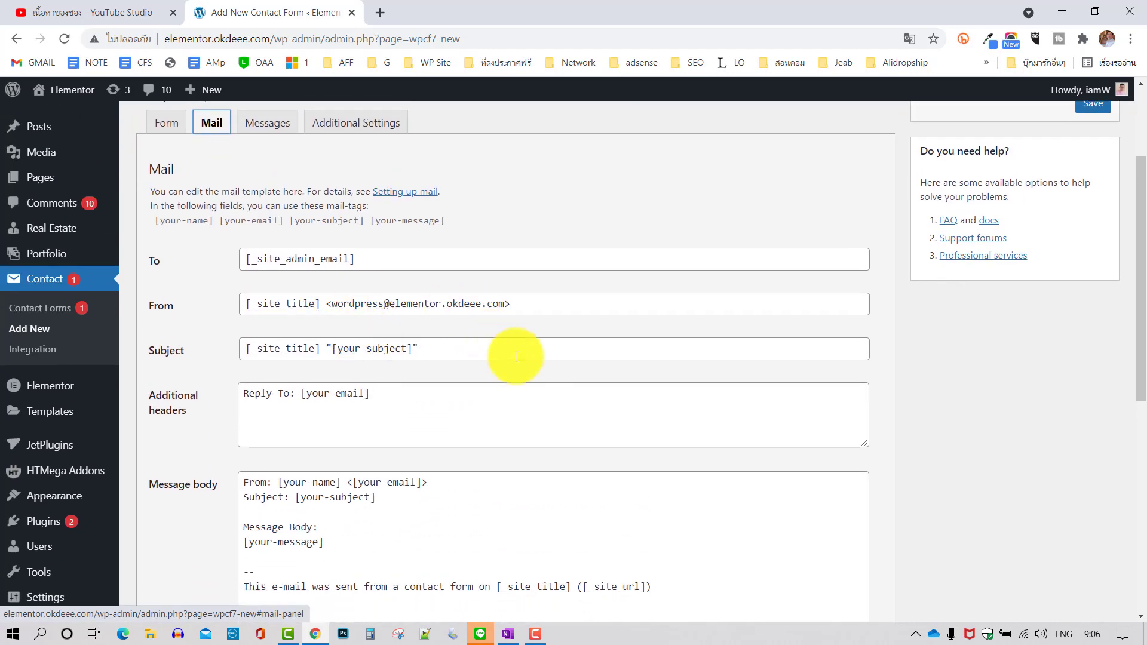
click(365, 258)
drag(418, 261, 254, 259)
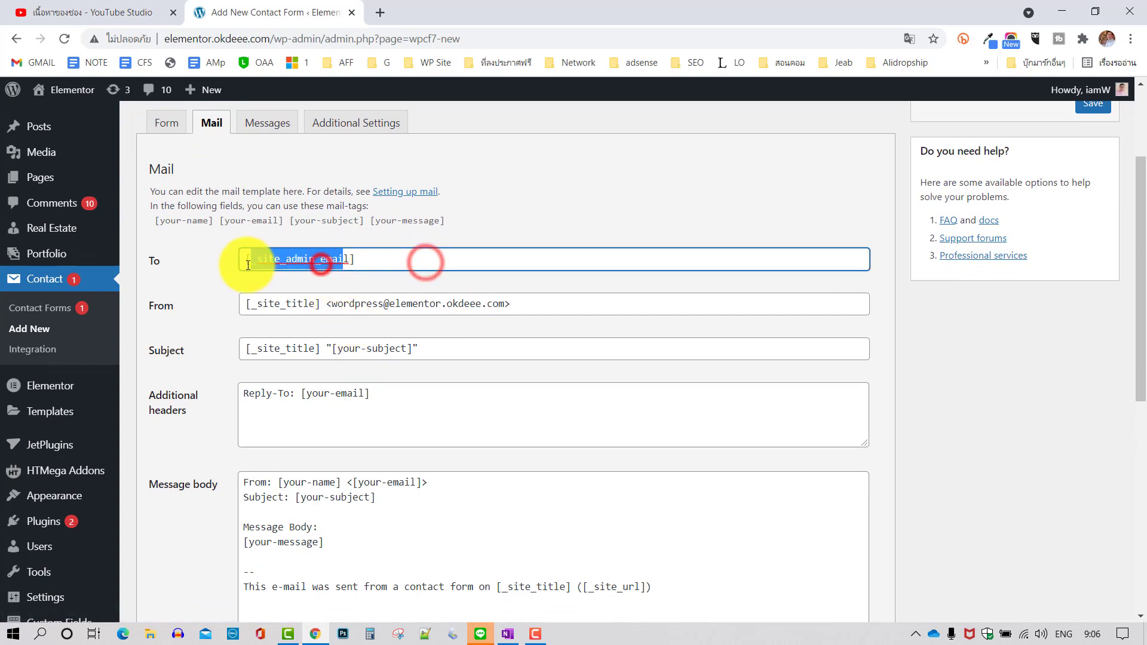
click(376, 260)
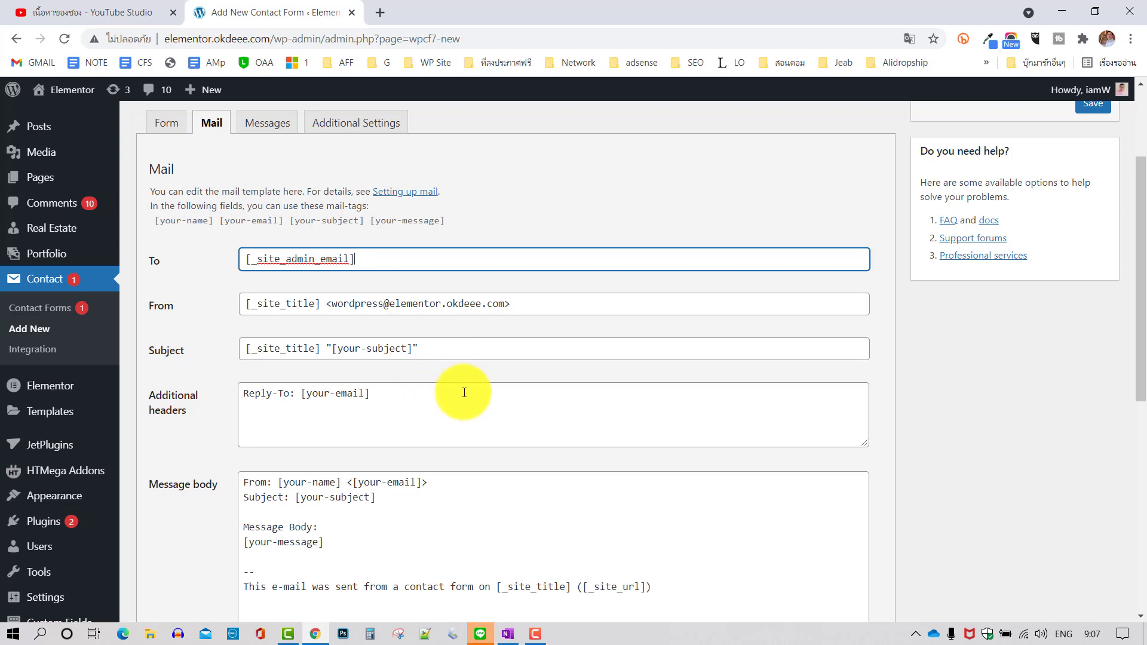
scroll(464, 393, down, 1)
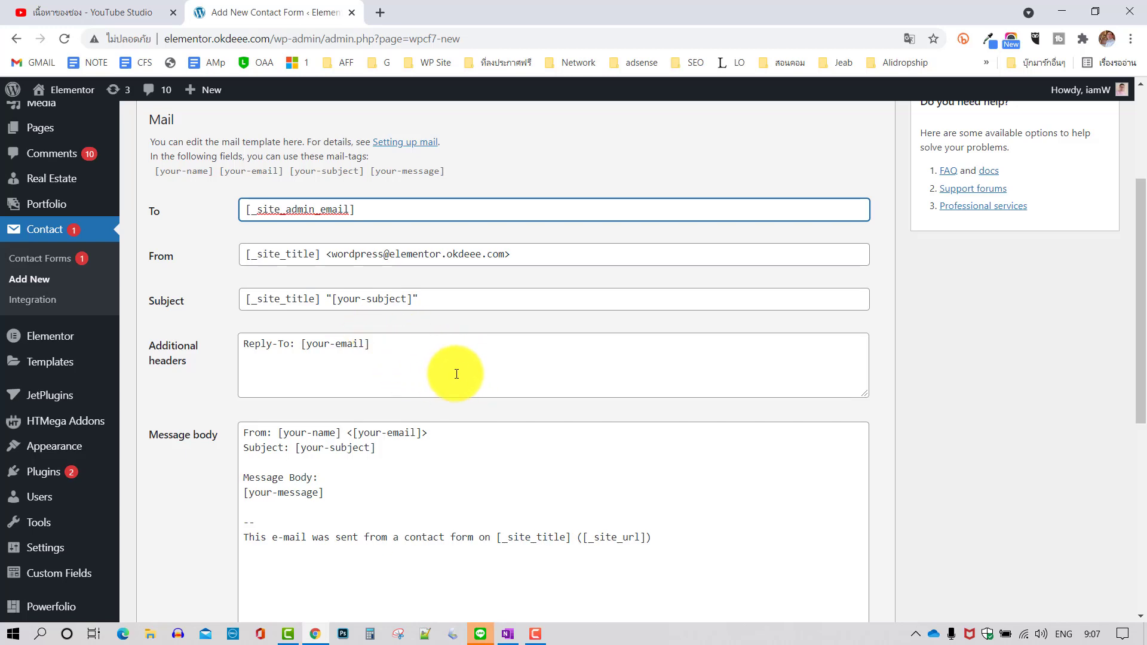
scroll(440, 350, down, 2)
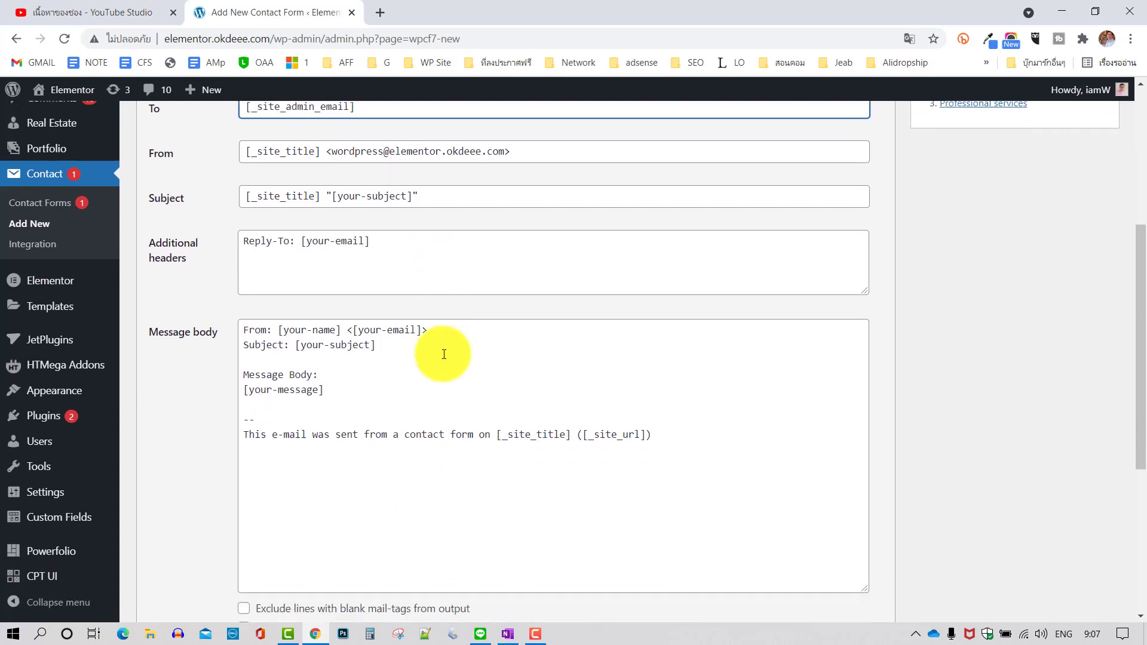
scroll(444, 354, down, 4)
scroll(636, 380, up, 1)
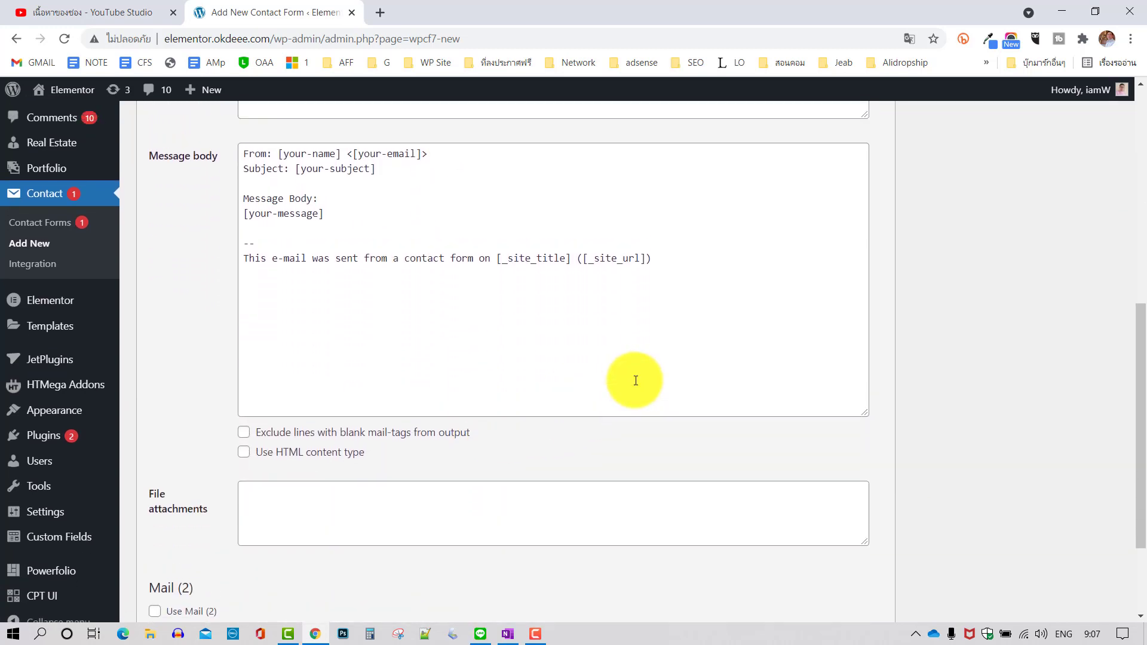
scroll(636, 380, up, 8)
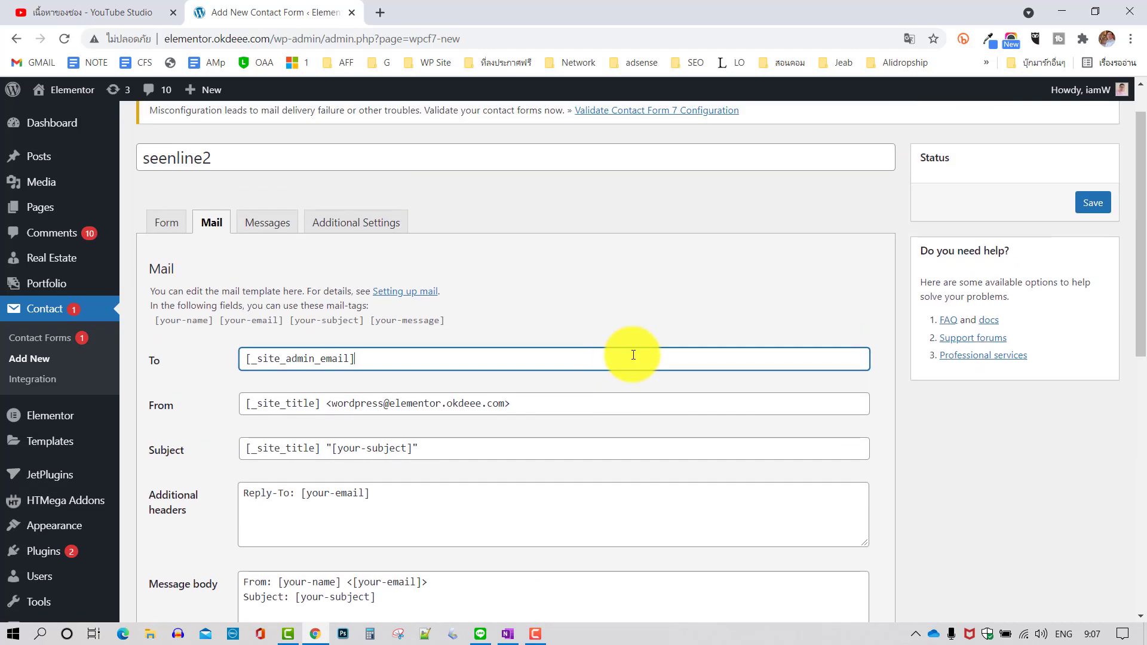
scroll(633, 354, up, 1)
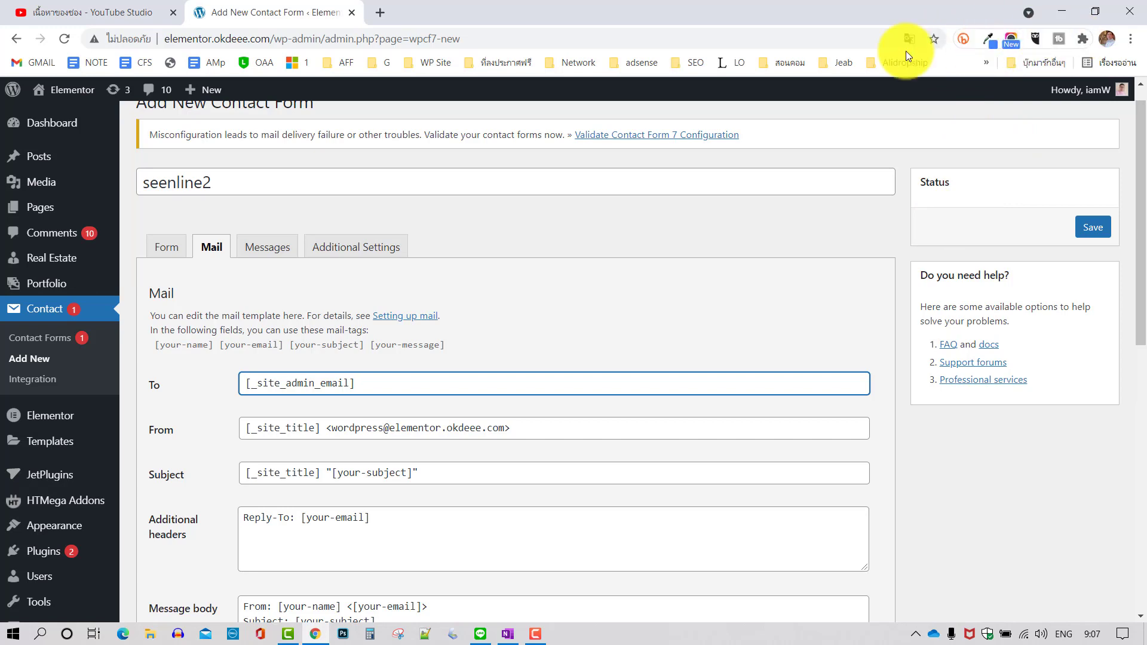
Step: Save the contact form, correct its title to "sendline2" and save it again
click(1098, 237)
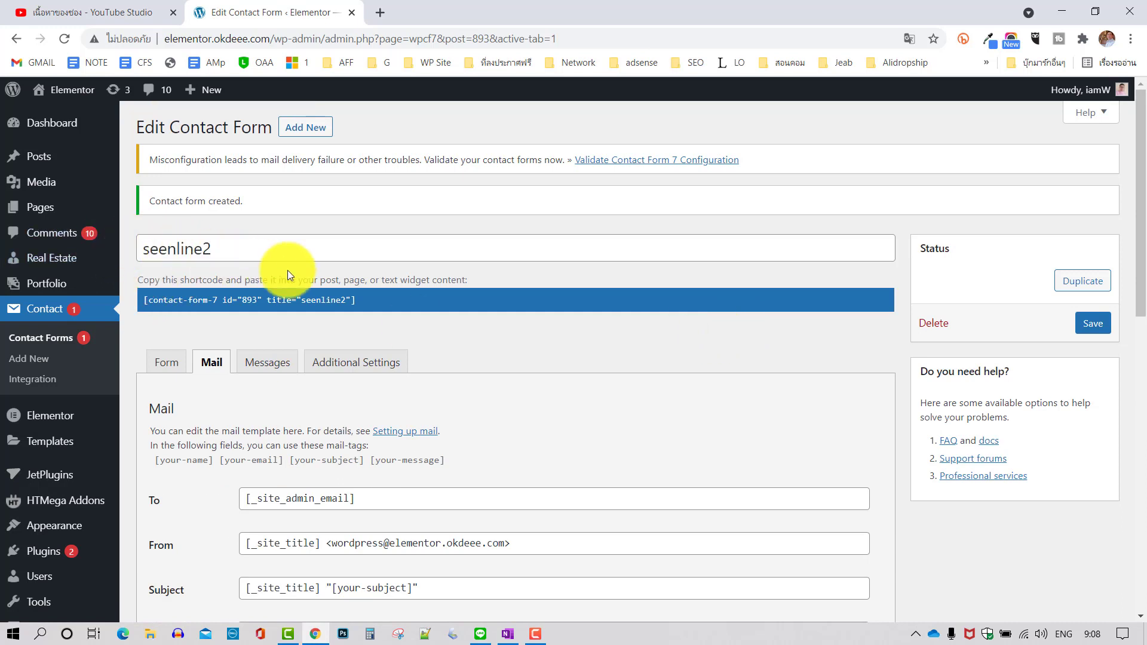
click(171, 249)
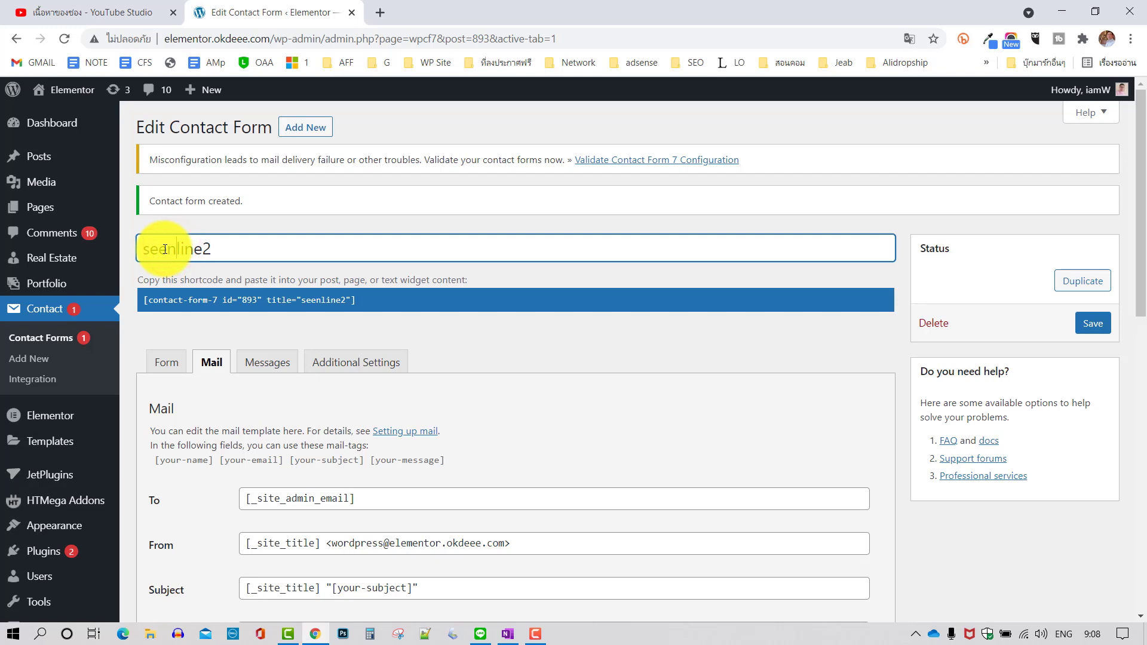
key(BackSpace)
key(BackSpace)
text(nd)
click(1093, 324)
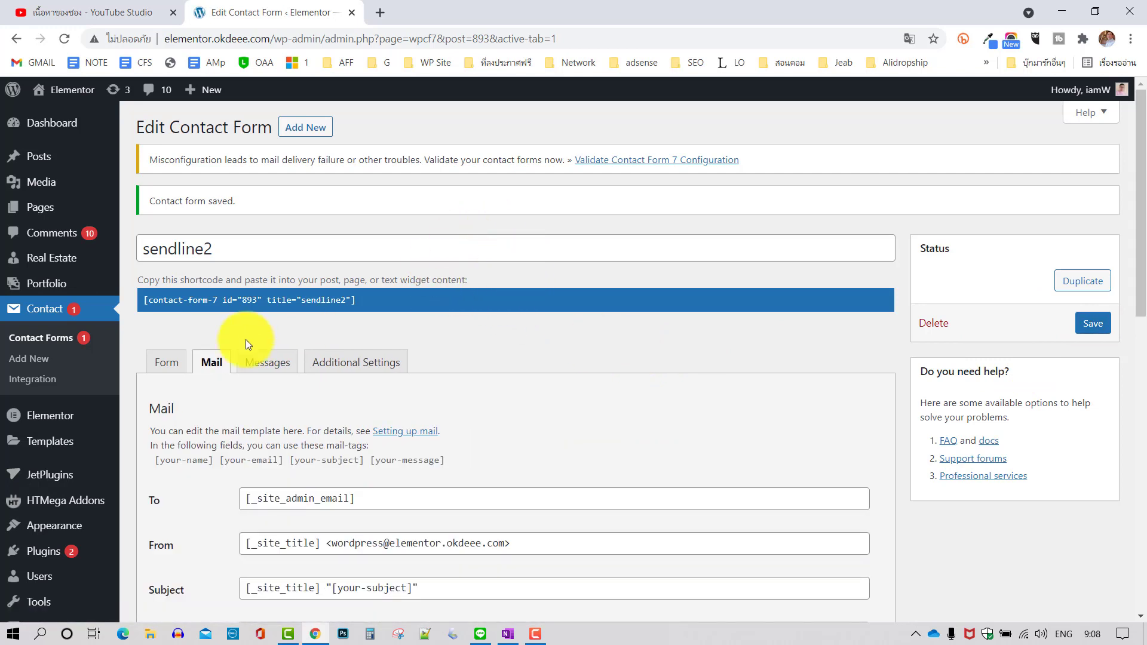
Step: Search the plugins available to add for "line notify"
scroll(56, 475, down, 1)
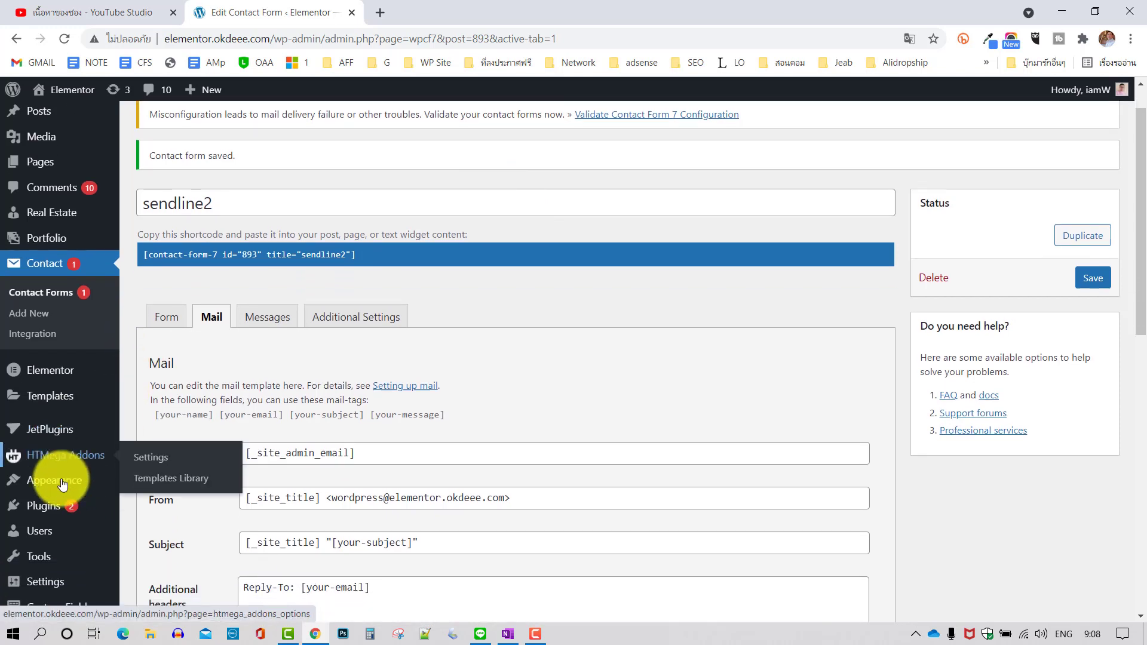
mouse_move(49, 509)
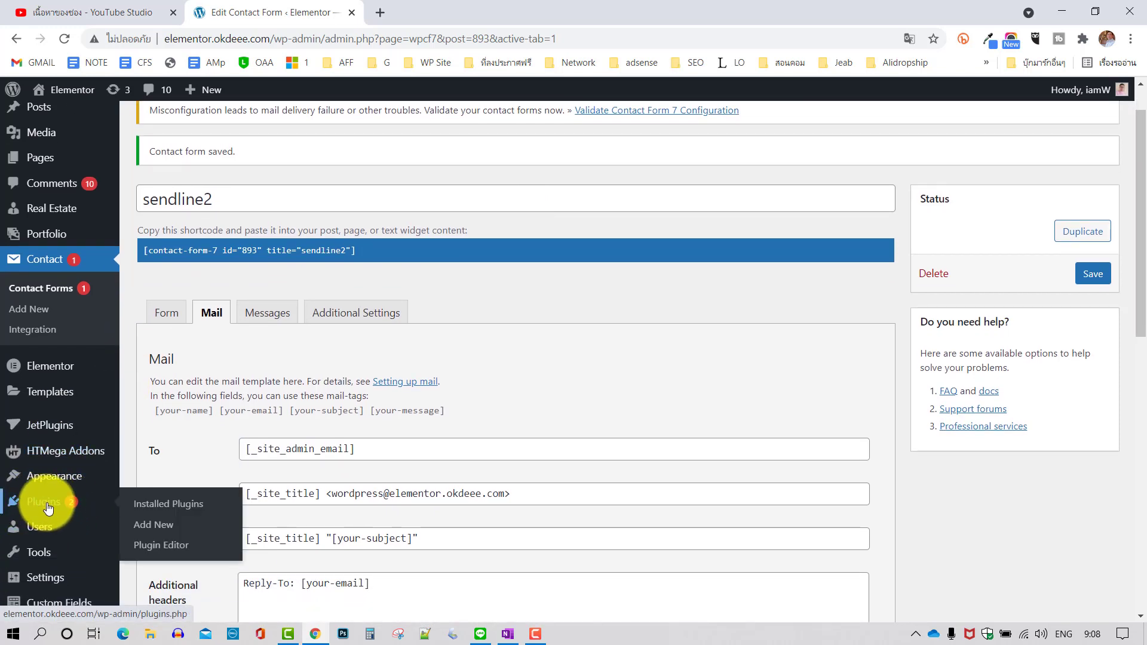
click(153, 525)
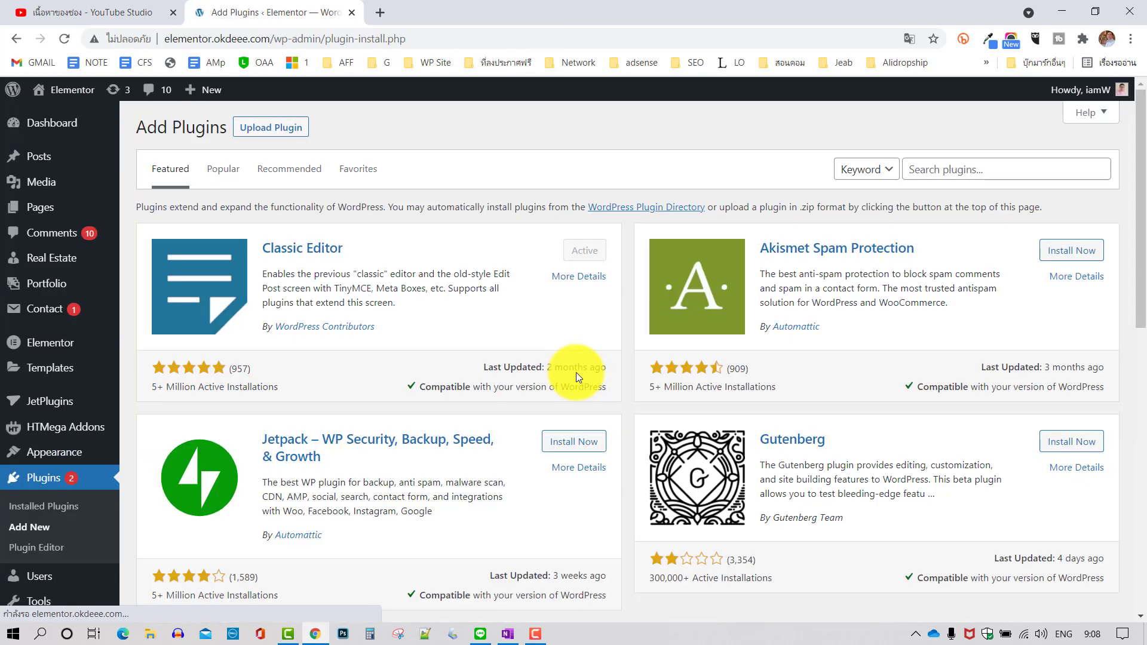
click(983, 167)
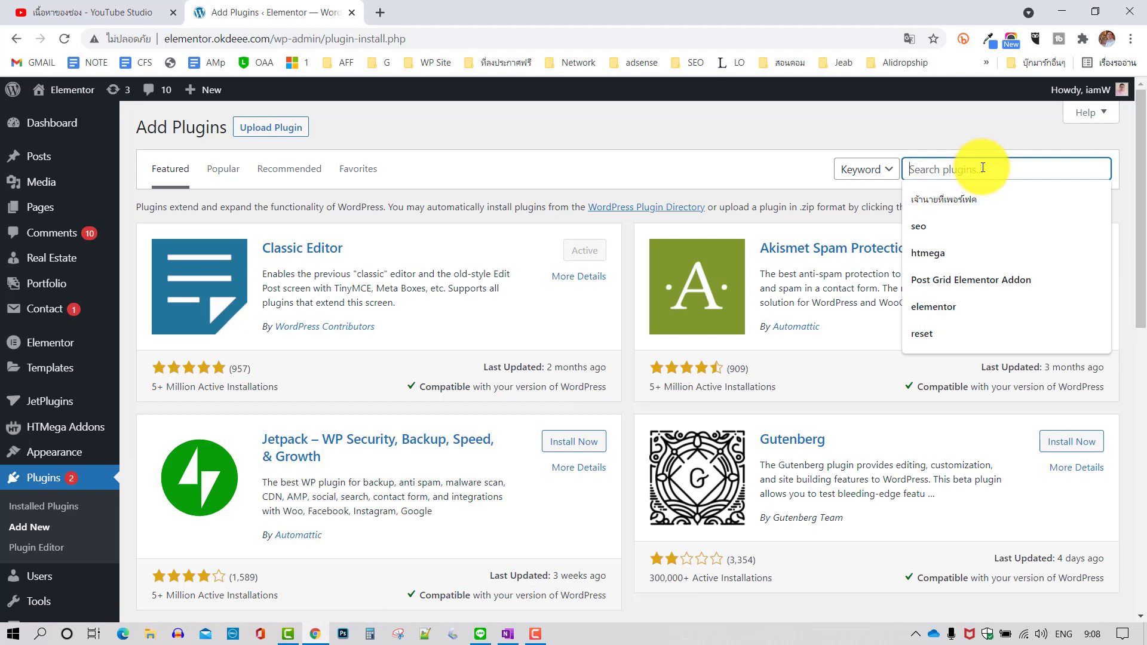
text(line)
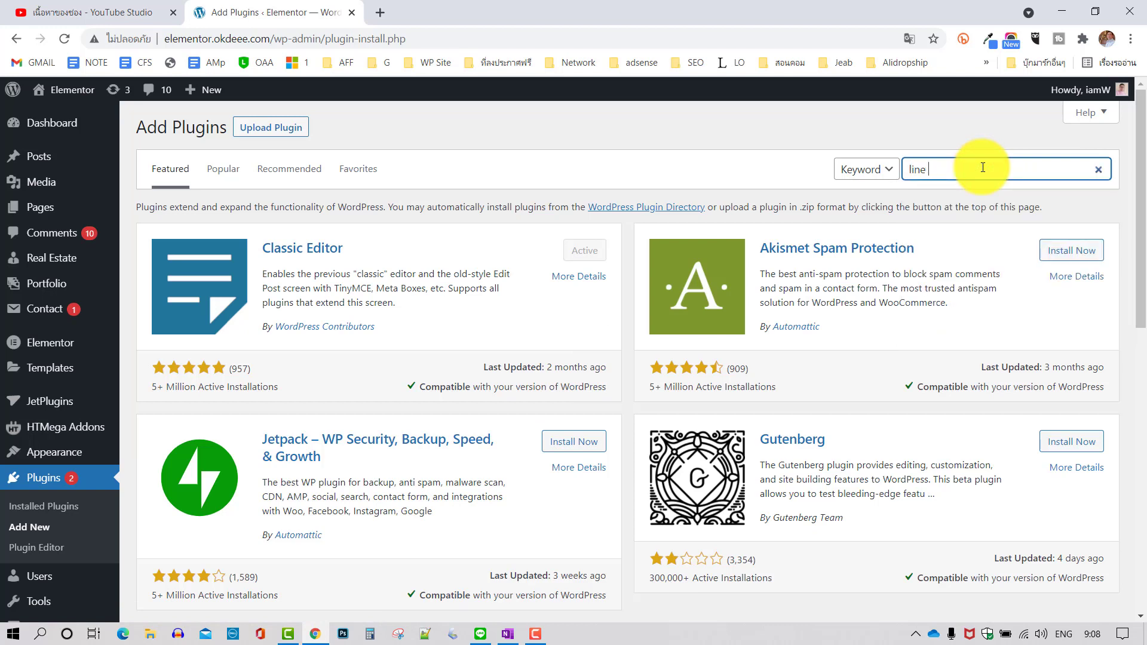
text( notify)
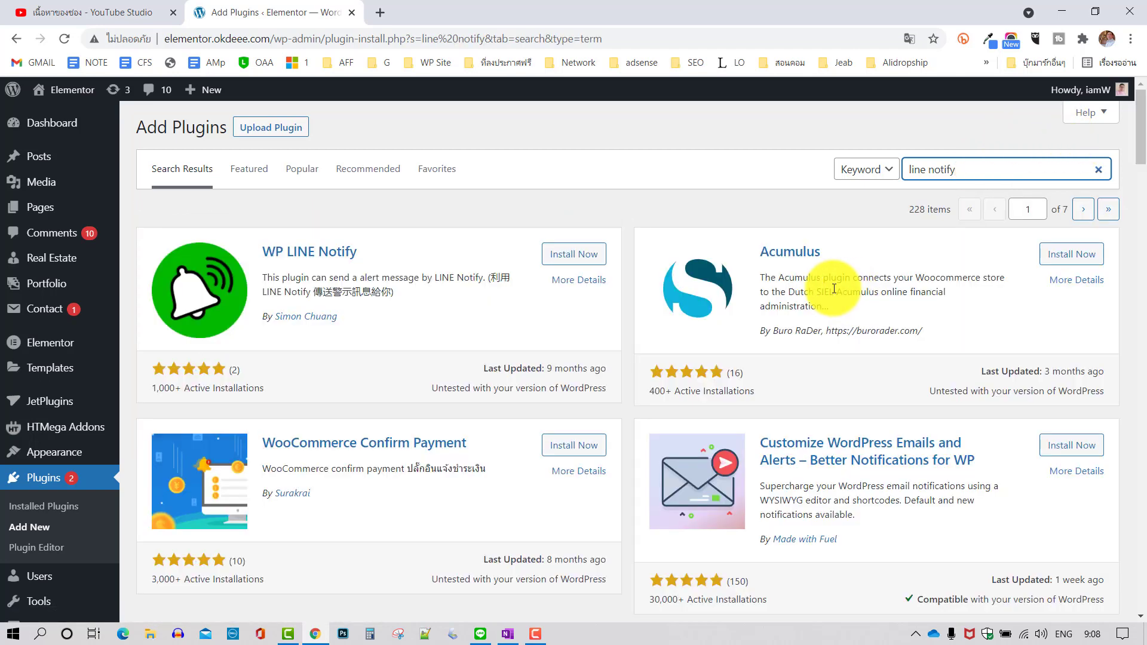
Step: Install and activate the WP LINE Notify plugin from the search results
scroll(748, 274, down, 3)
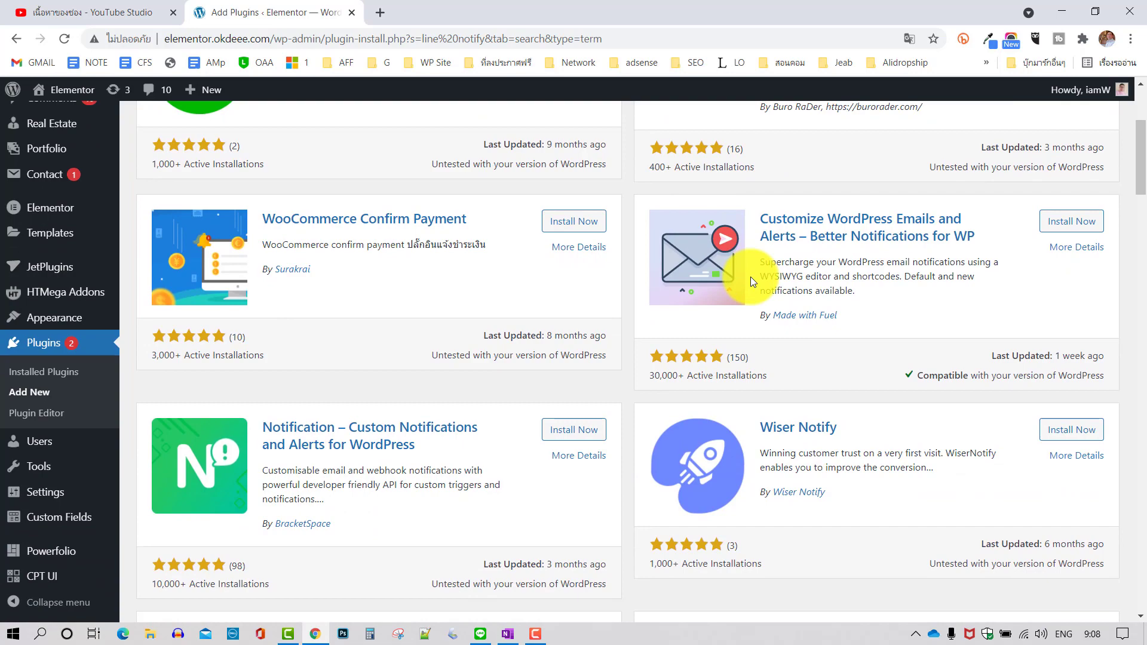
scroll(751, 278, down, 1)
scroll(750, 279, down, 1)
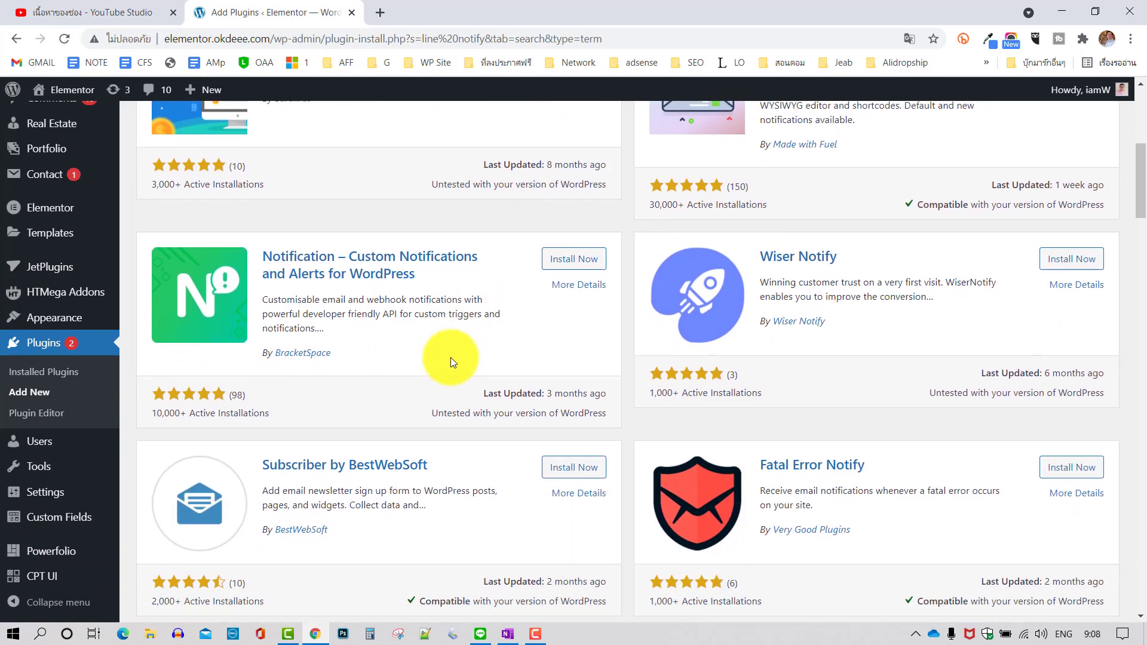
scroll(590, 353, down, 2)
scroll(681, 314, up, 8)
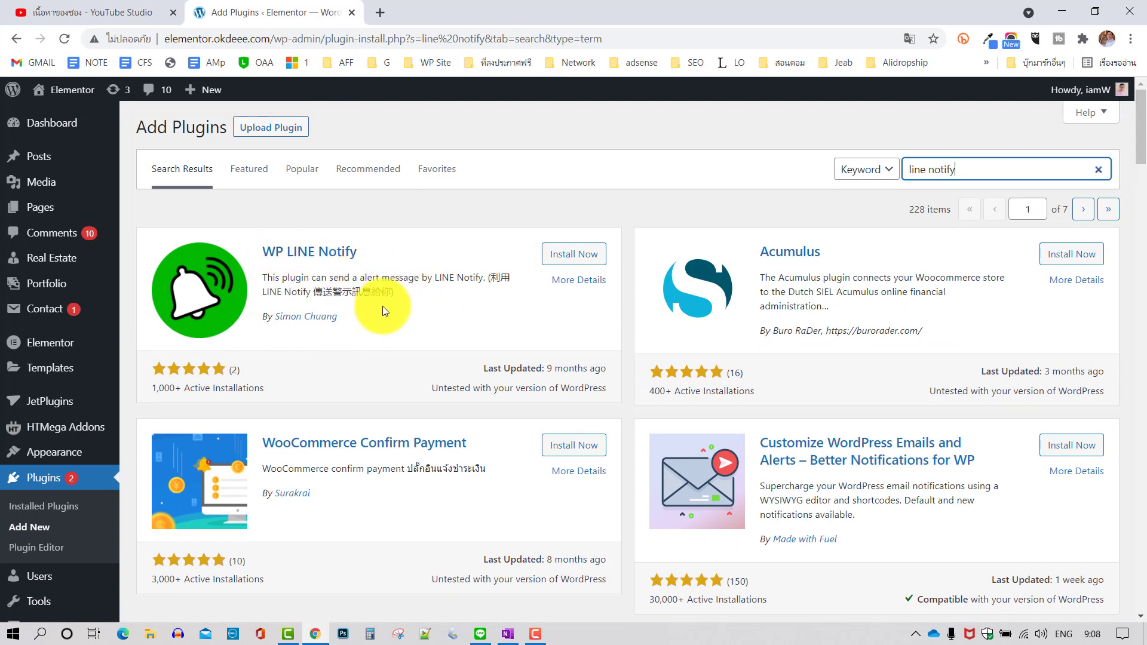
click(584, 256)
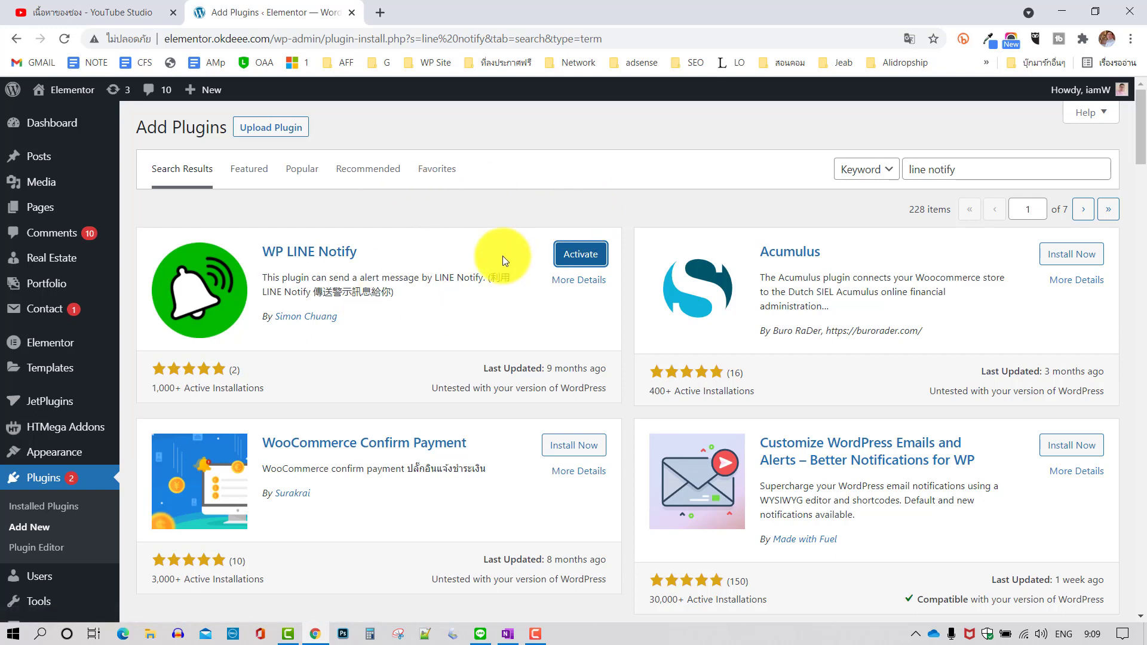
click(573, 252)
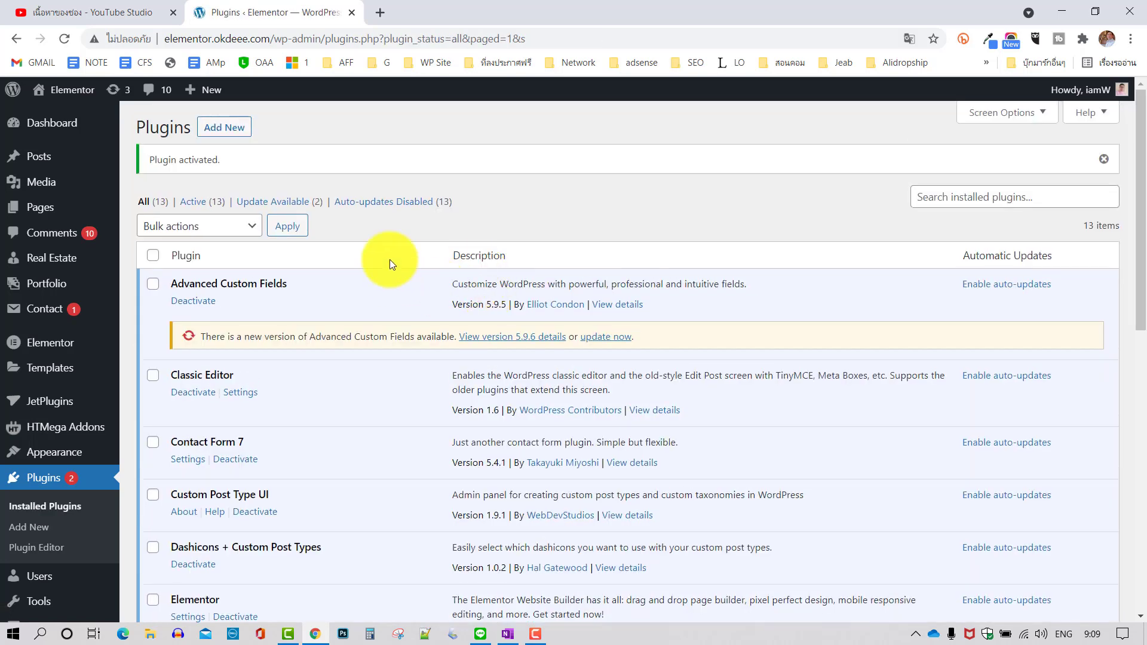
Step: Find the WordPress LINE Notify entry among the installed plugins and read its description
scroll(584, 227, down, 2)
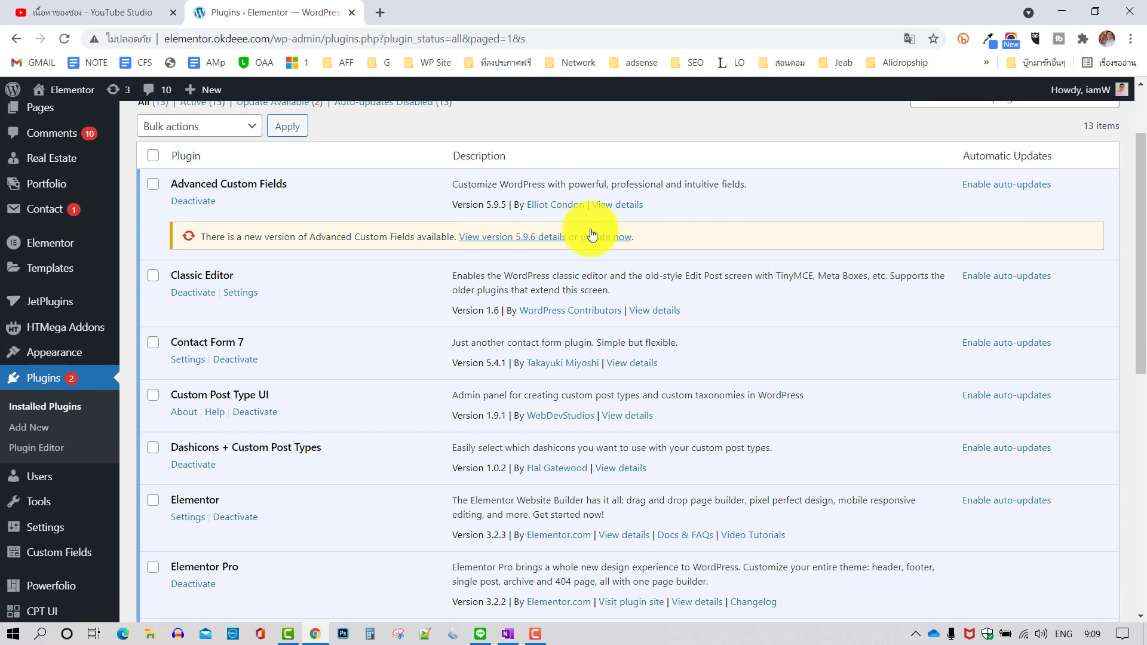
scroll(583, 226, down, 5)
scroll(582, 239, down, 3)
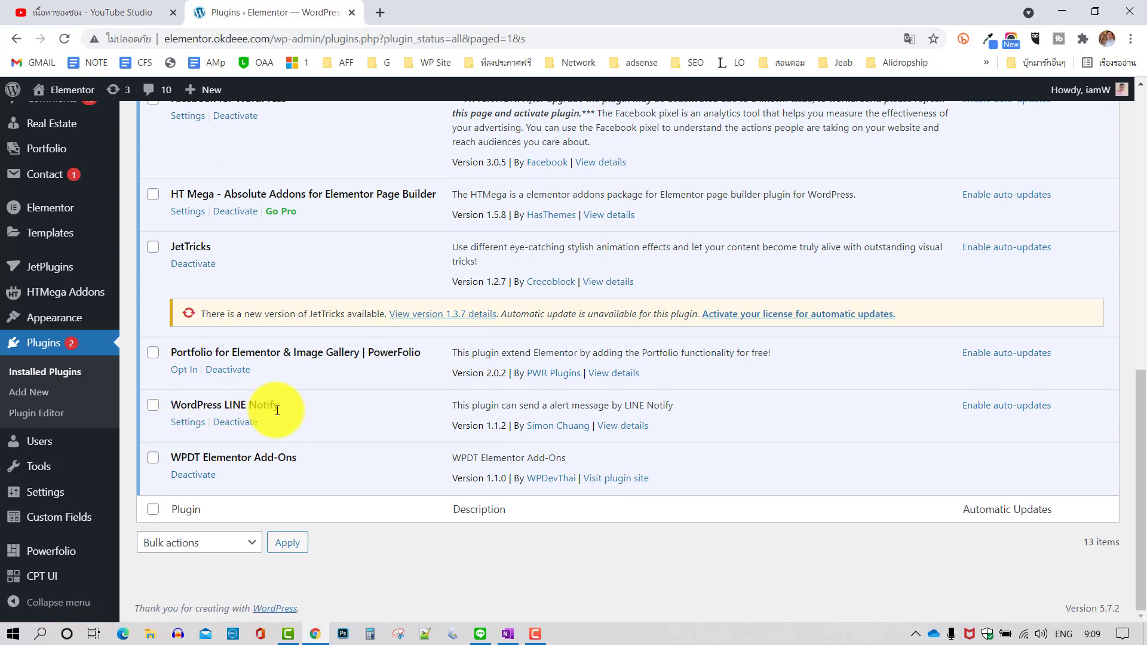
mouse_move(455, 405)
mouse_down()
mouse_move(657, 404)
mouse_move(447, 411)
mouse_up()
click(576, 401)
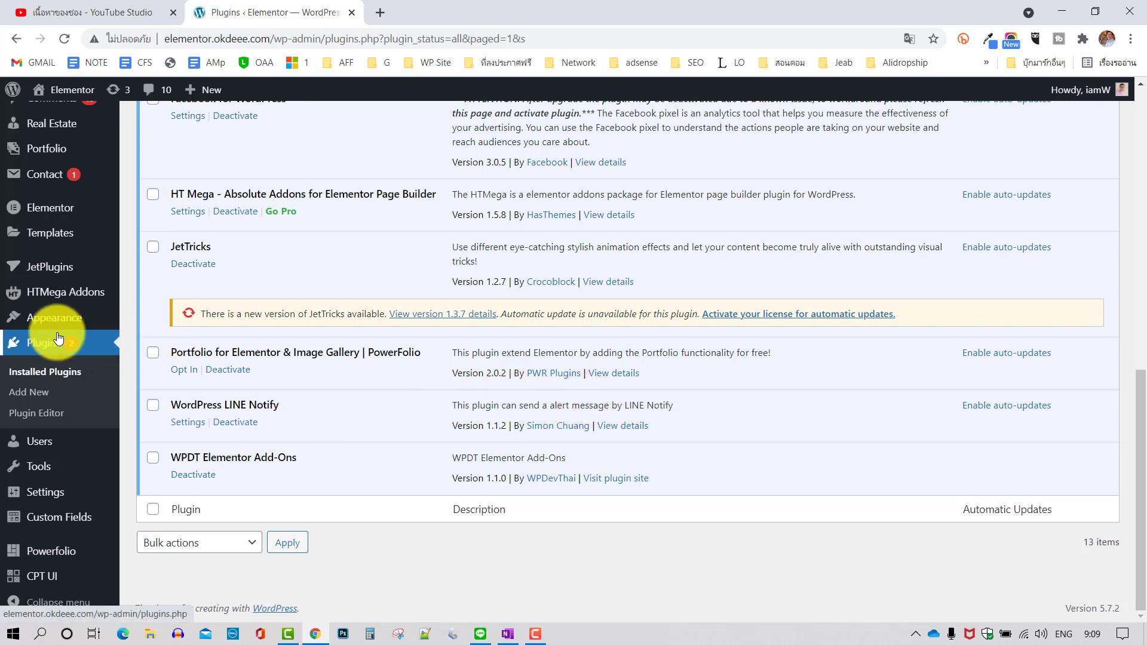
Step: Open the settings of the WordPress LINE Notify plugin and clear the existing Line Notify token
mouse_move(48, 491)
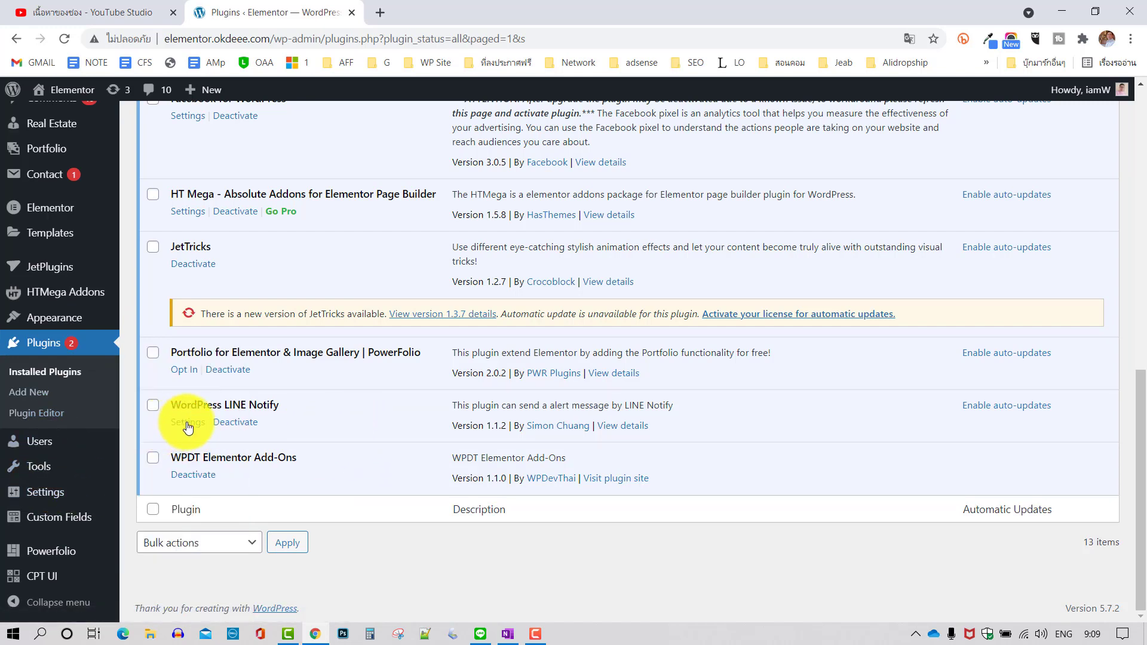
click(187, 424)
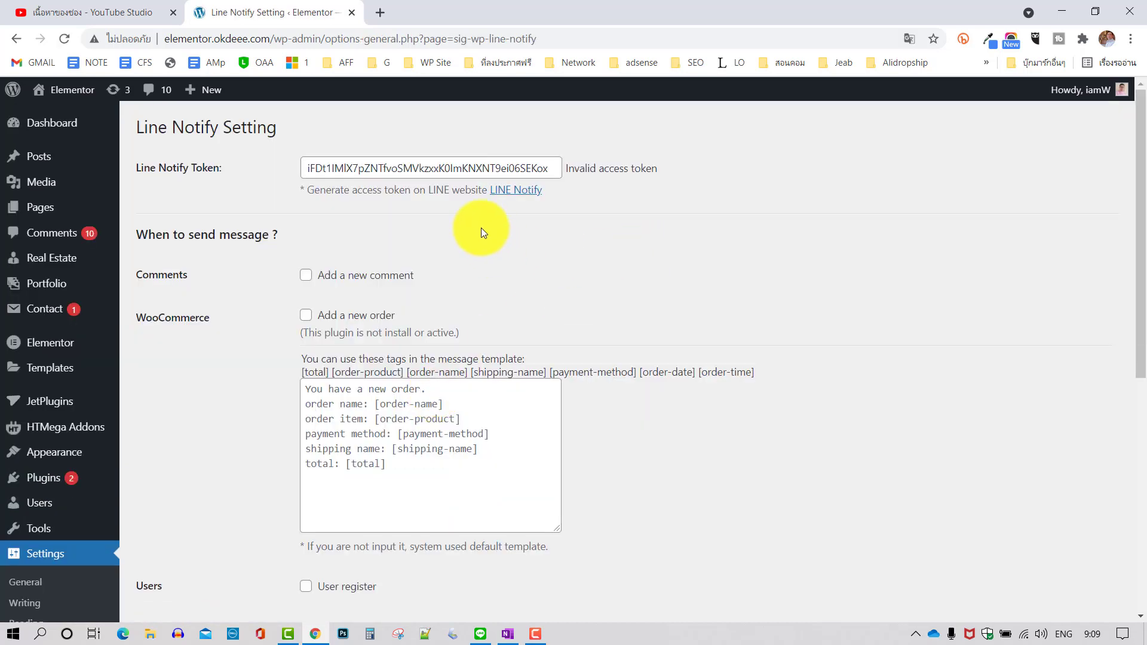
double_click(462, 169)
key(BackSpace)
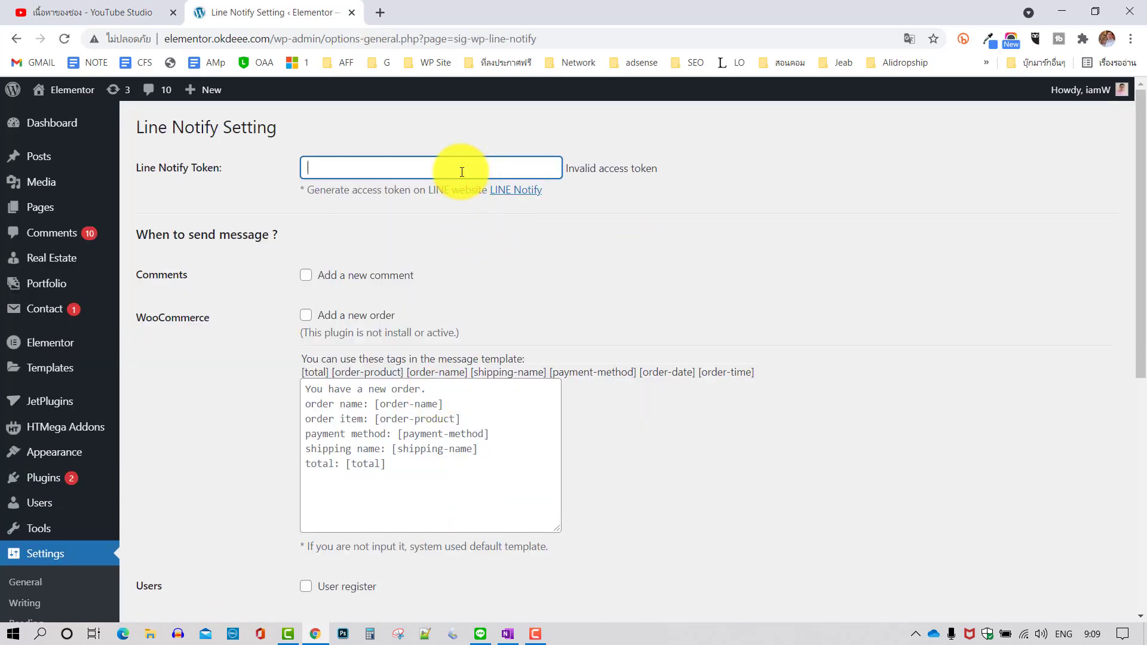
click(761, 244)
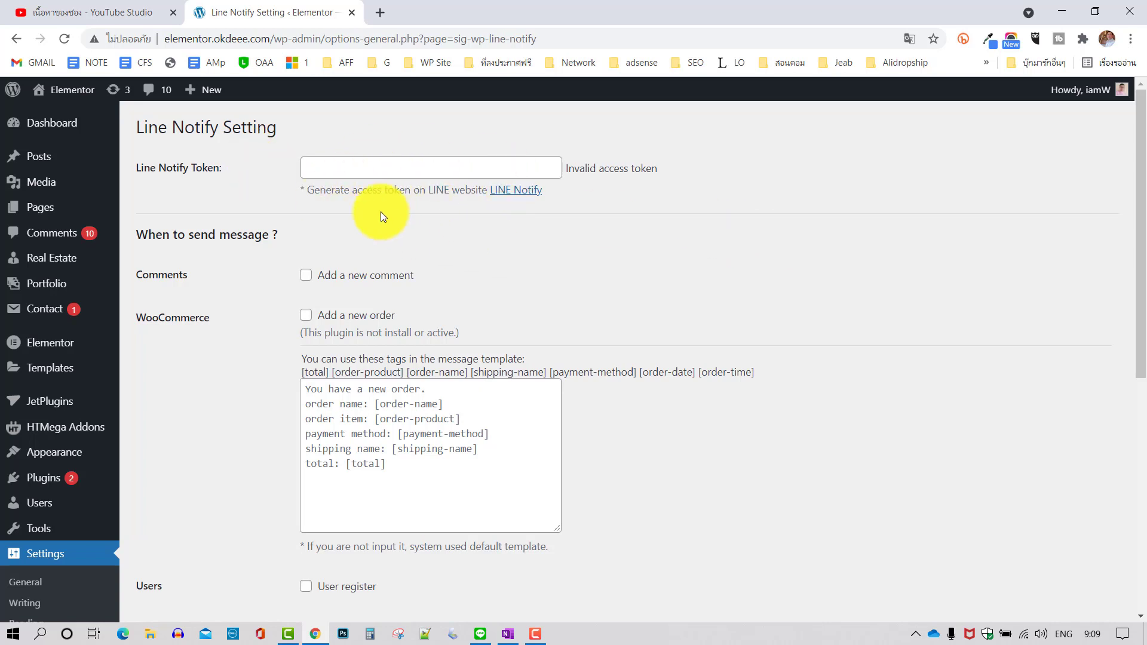
Step: Go to the LINE Notify website from the plugin settings and start a new access token named "okdeeeSend02"
click(526, 190)
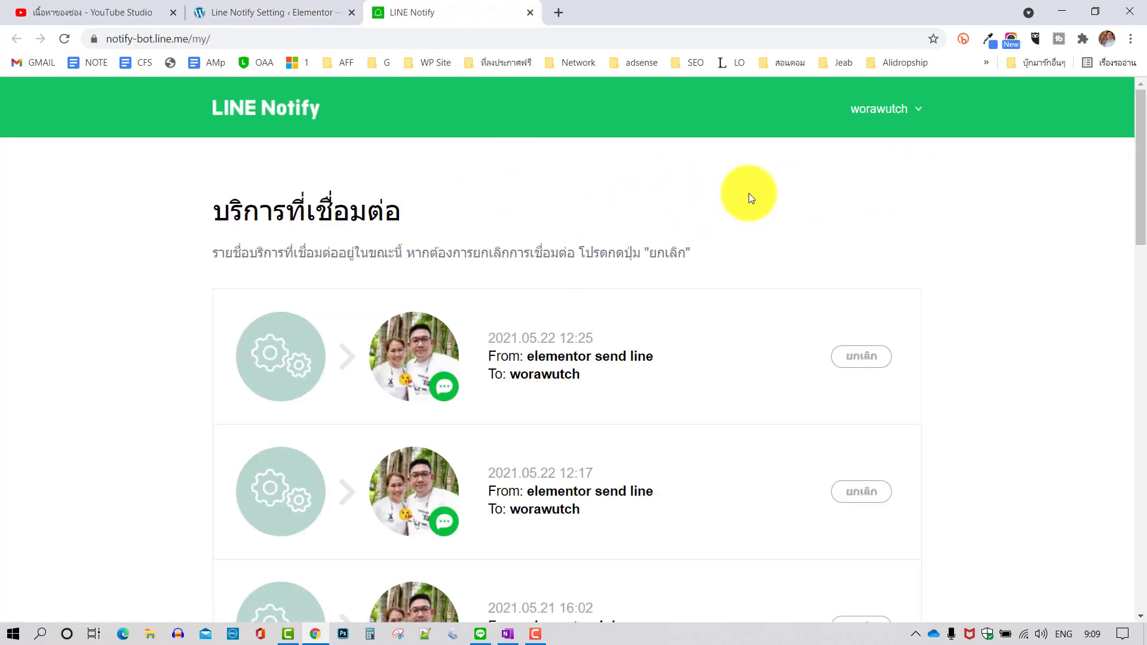
scroll(752, 196, down, 3)
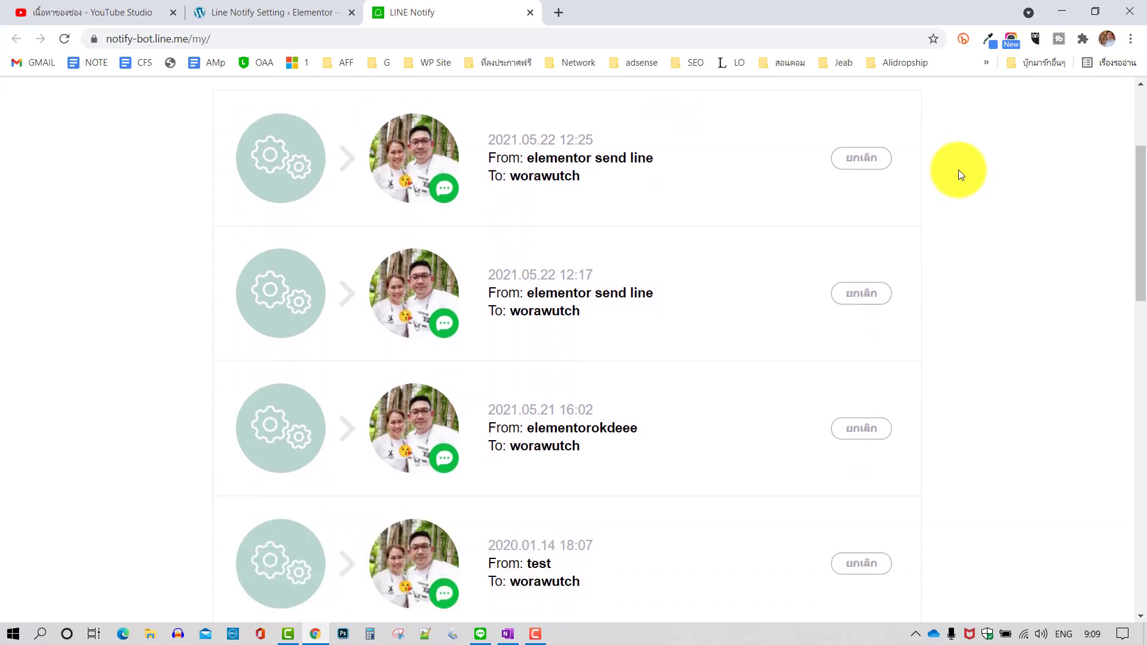
scroll(961, 173, down, 9)
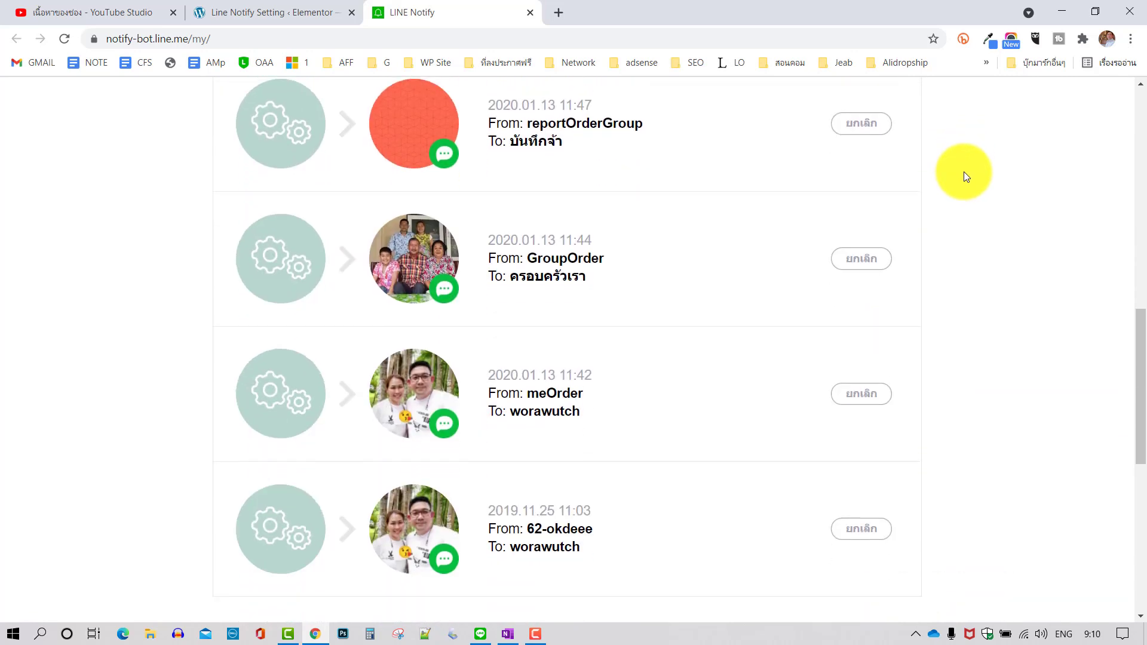
scroll(963, 171, down, 8)
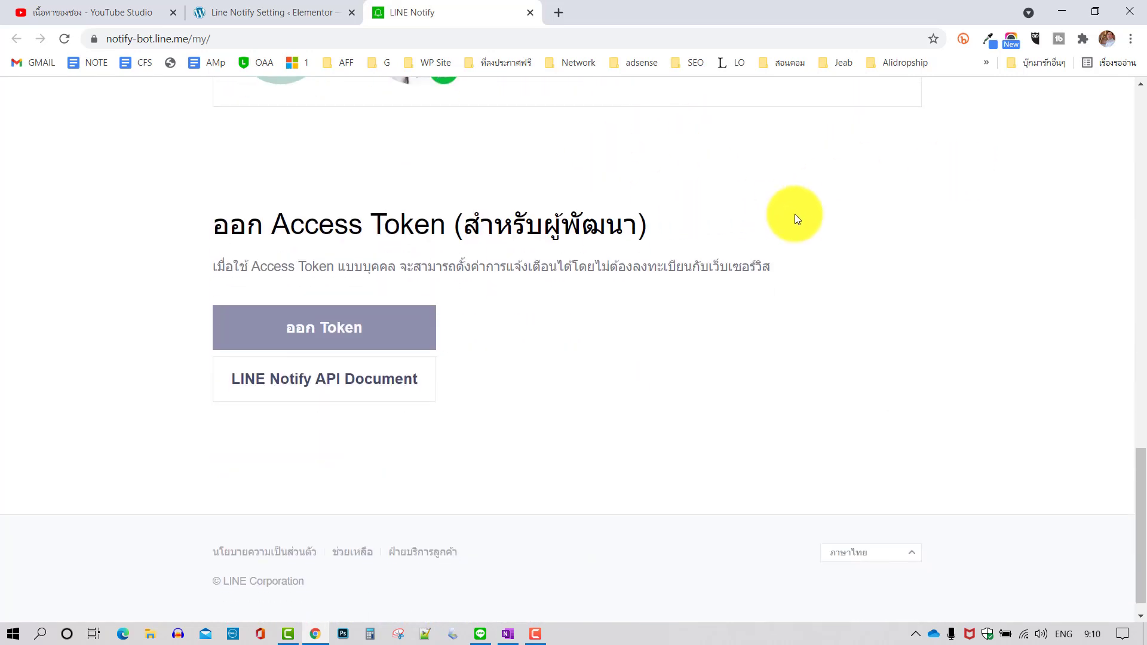
click(319, 328)
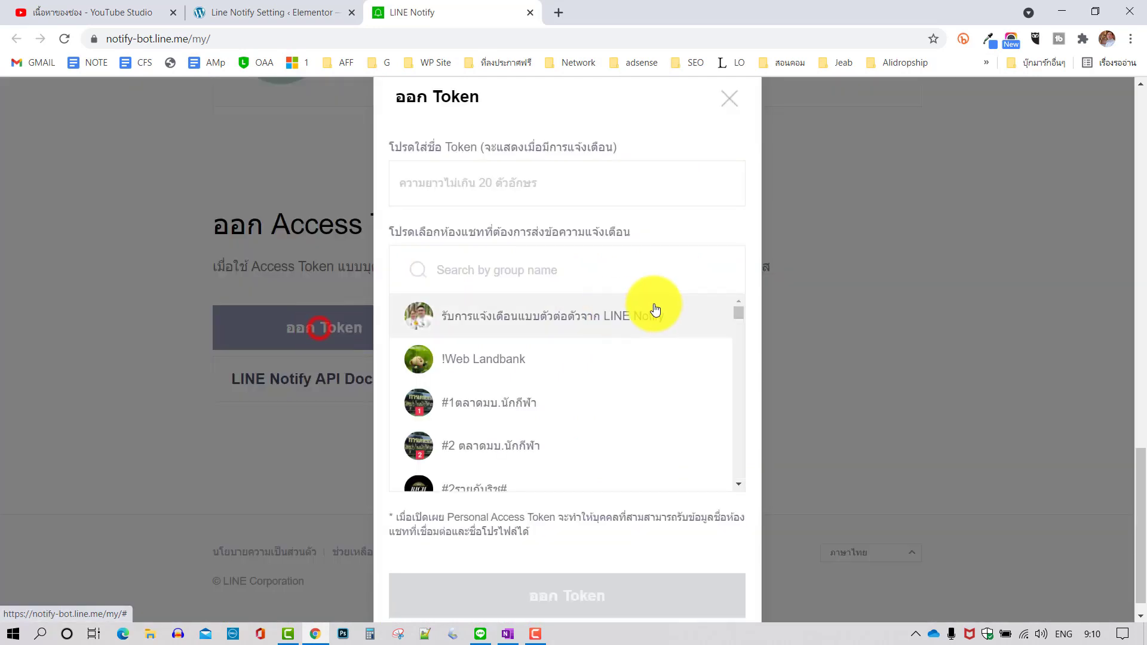
click(500, 177)
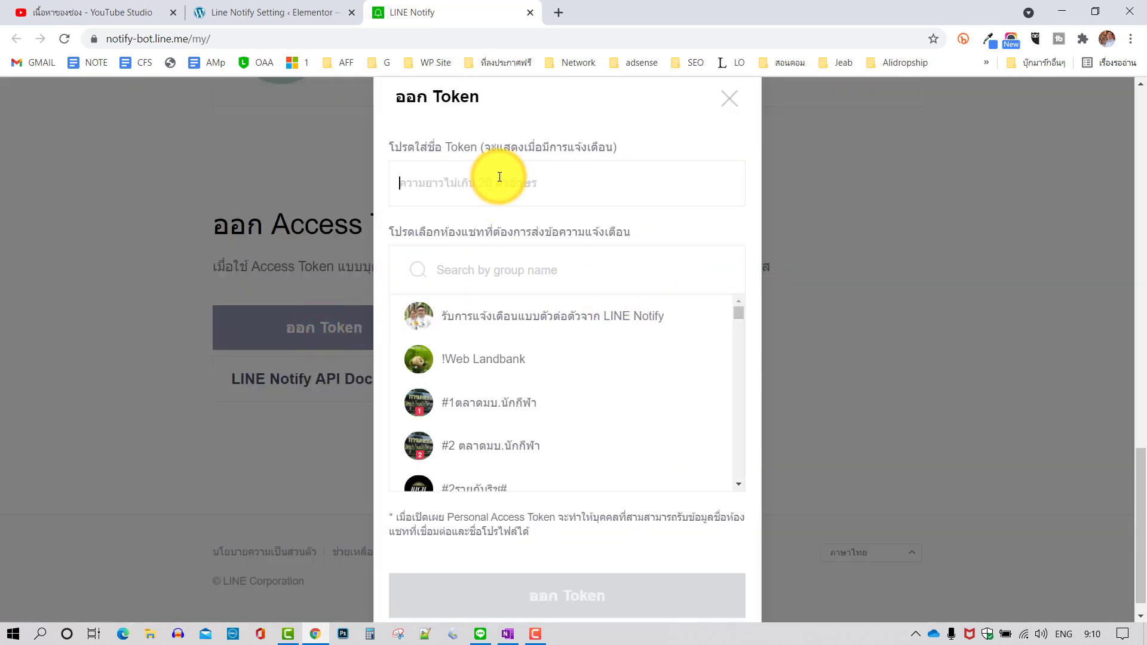
text(okdeeeSend02)
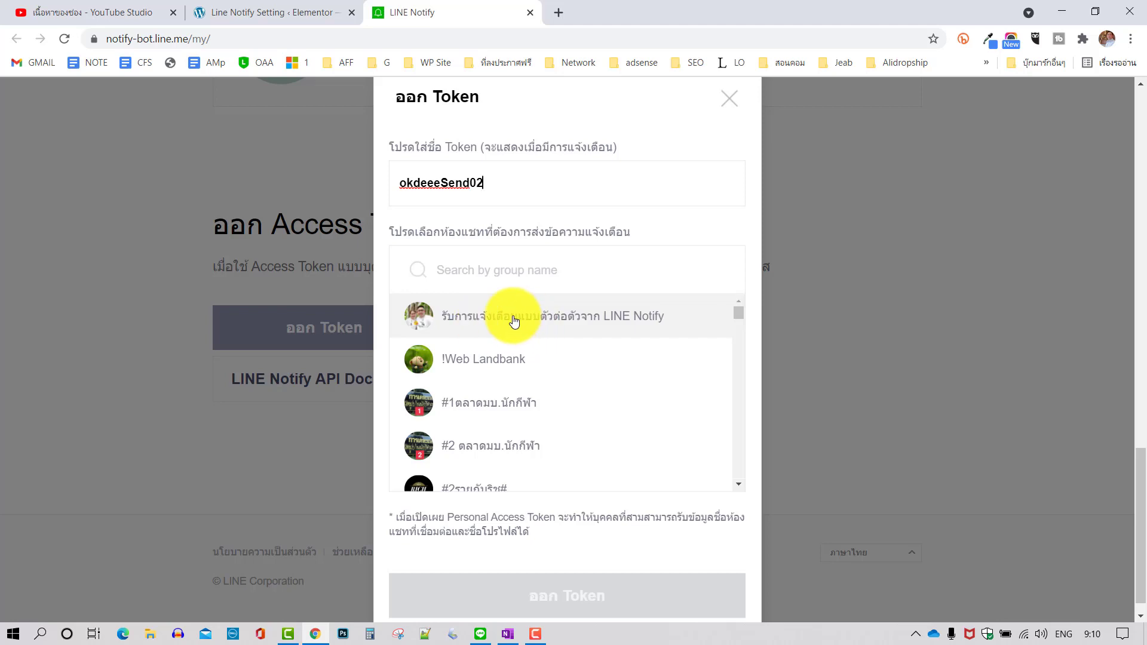
Step: Choose one-on-one notifications from LINE Notify as the token's destination chat and issue the token
scroll(522, 325, down, 3)
scroll(520, 323, down, 3)
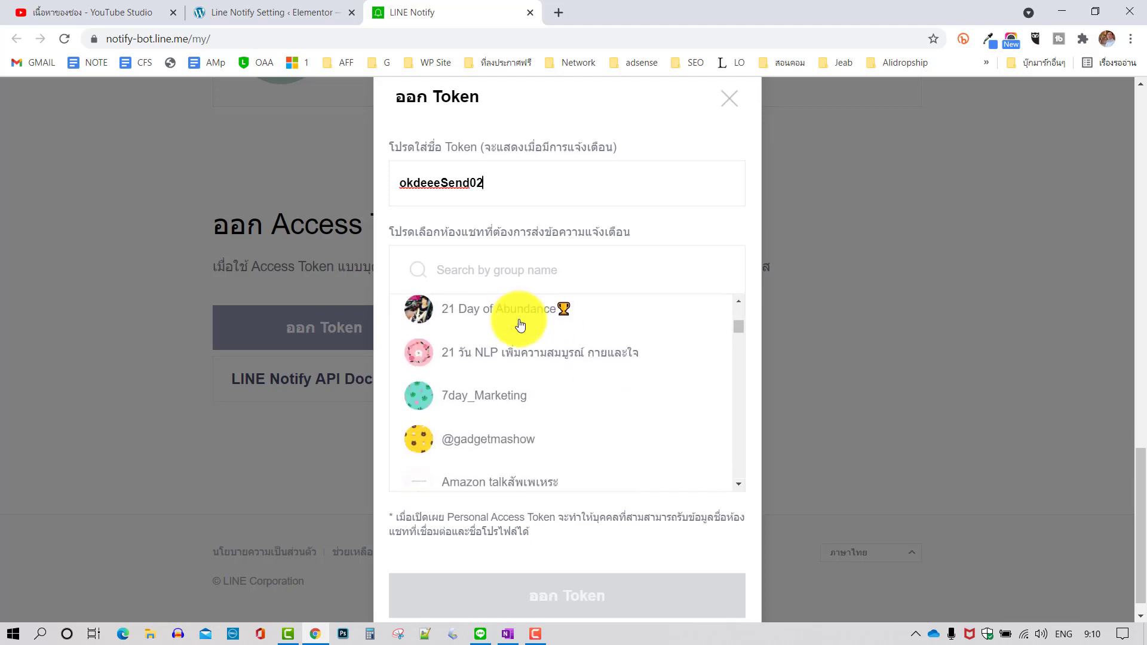
scroll(600, 340, down, 5)
scroll(602, 342, down, 2)
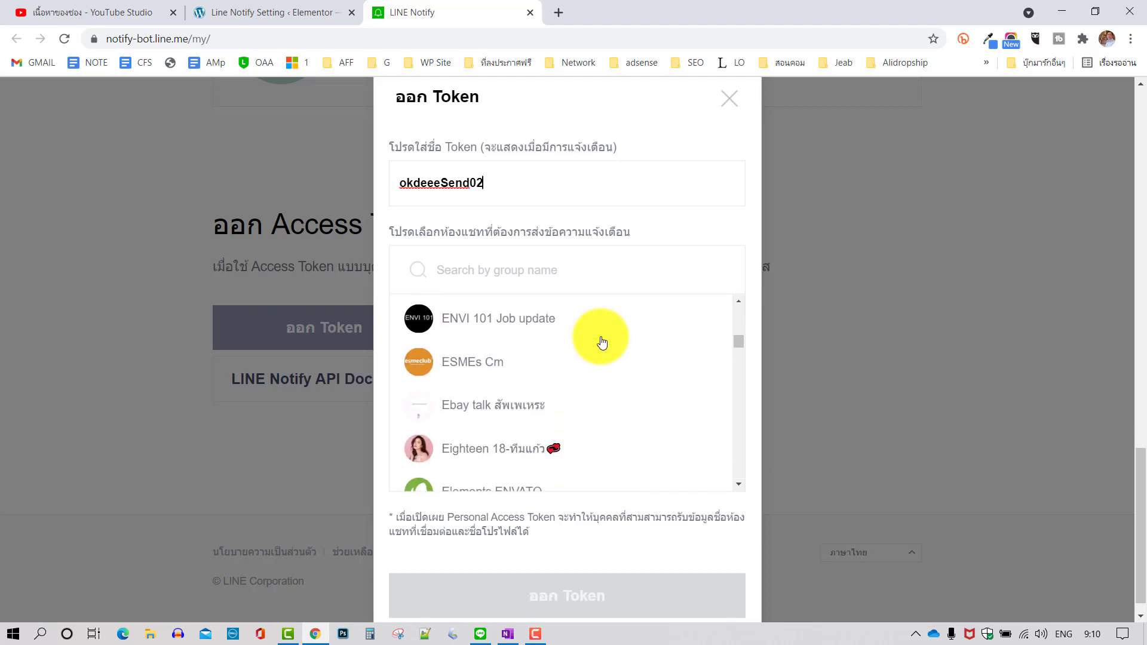
scroll(602, 342, up, 4)
scroll(602, 344, up, 12)
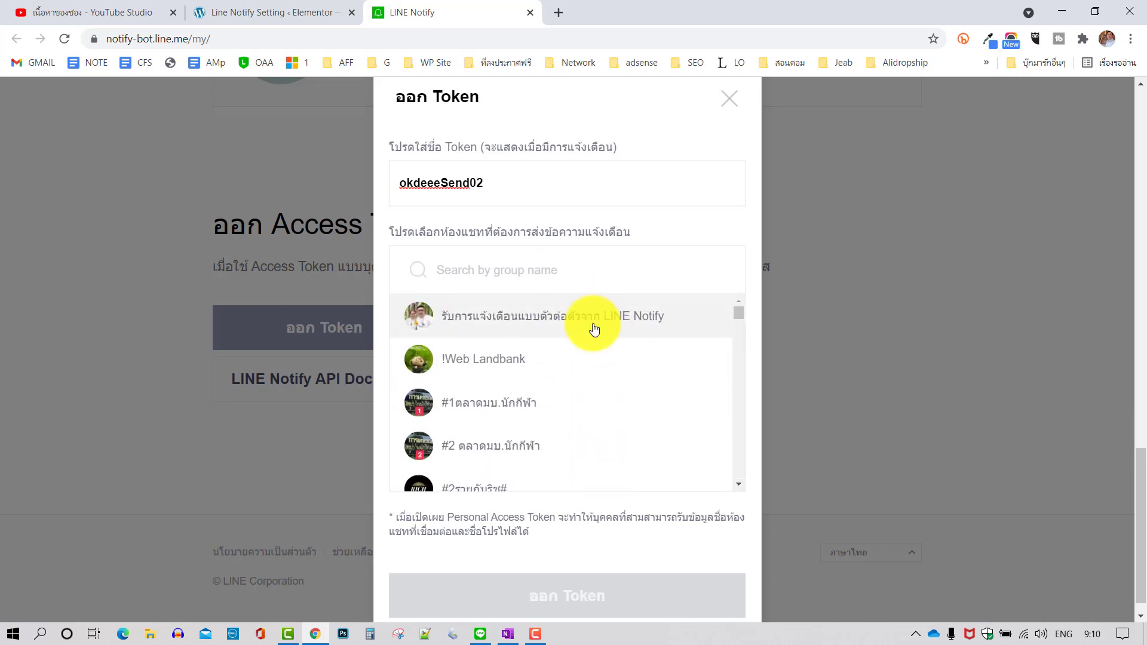
click(571, 318)
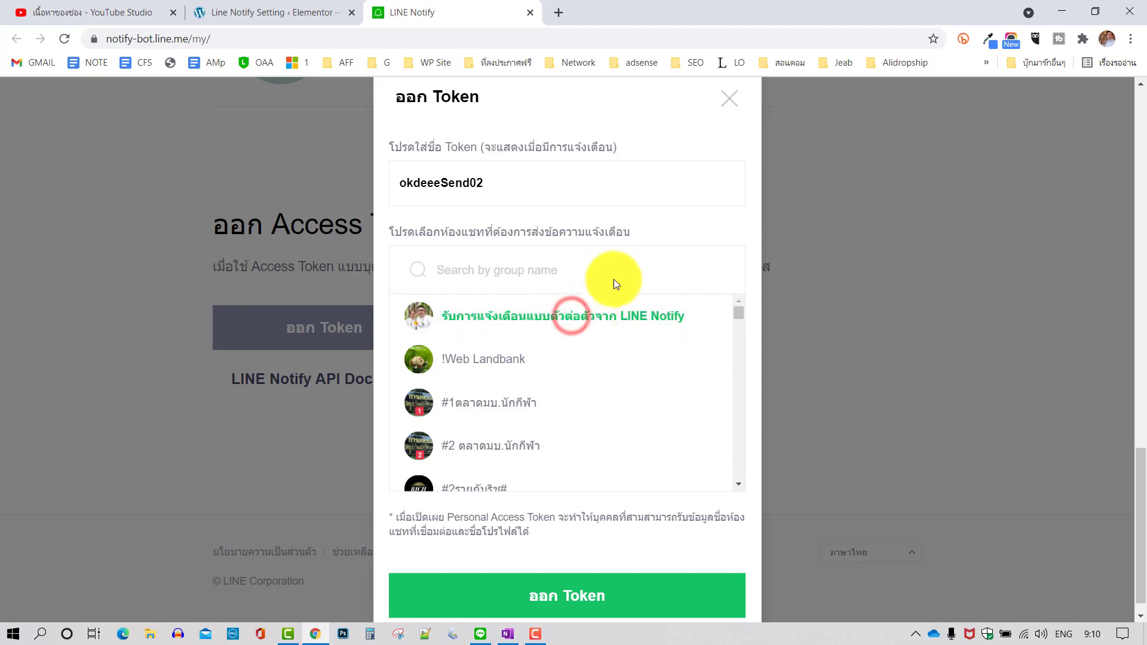
click(593, 597)
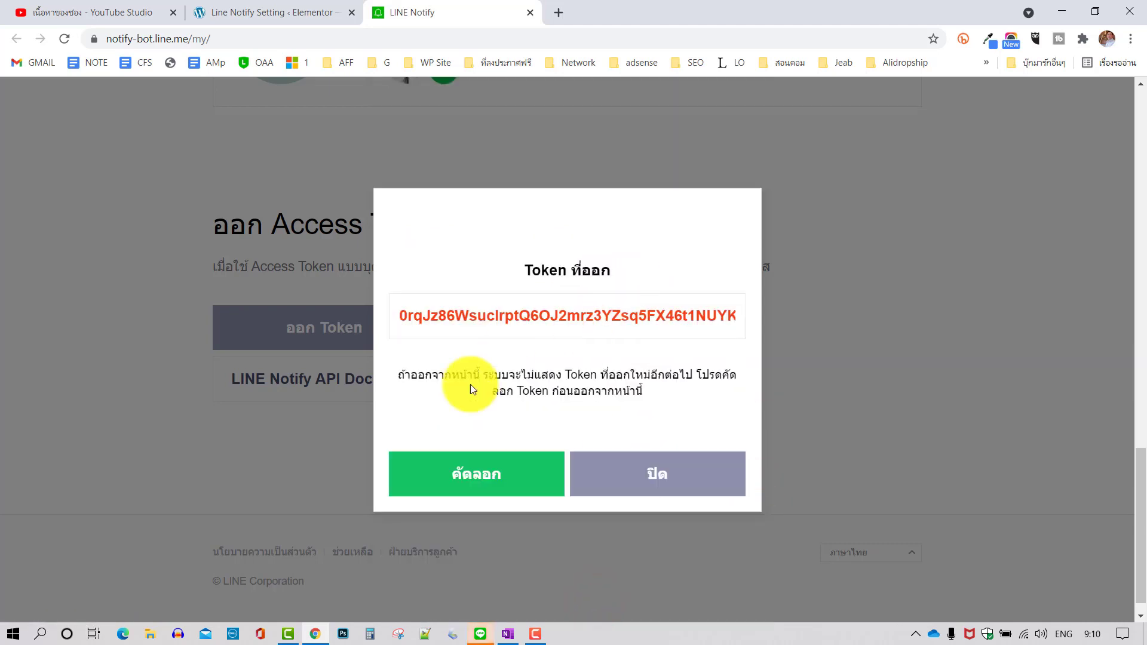
Step: Check the LINE Notify chat in the LINE app, and copy the issued access token before closing its dialog
click(481, 634)
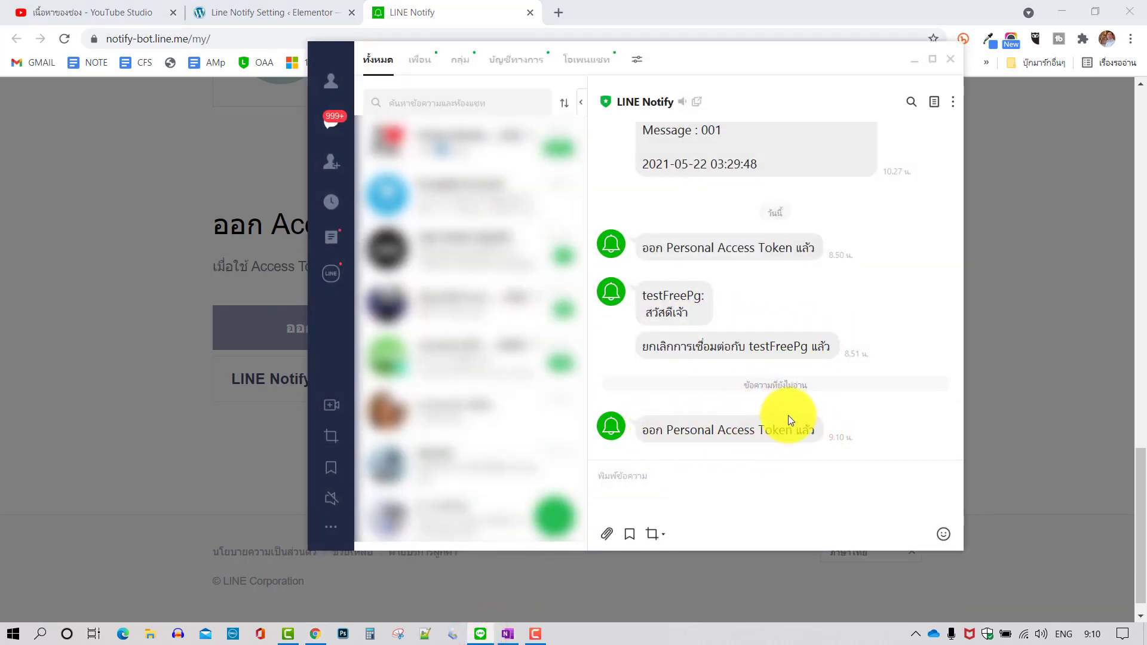
click(913, 61)
click(486, 475)
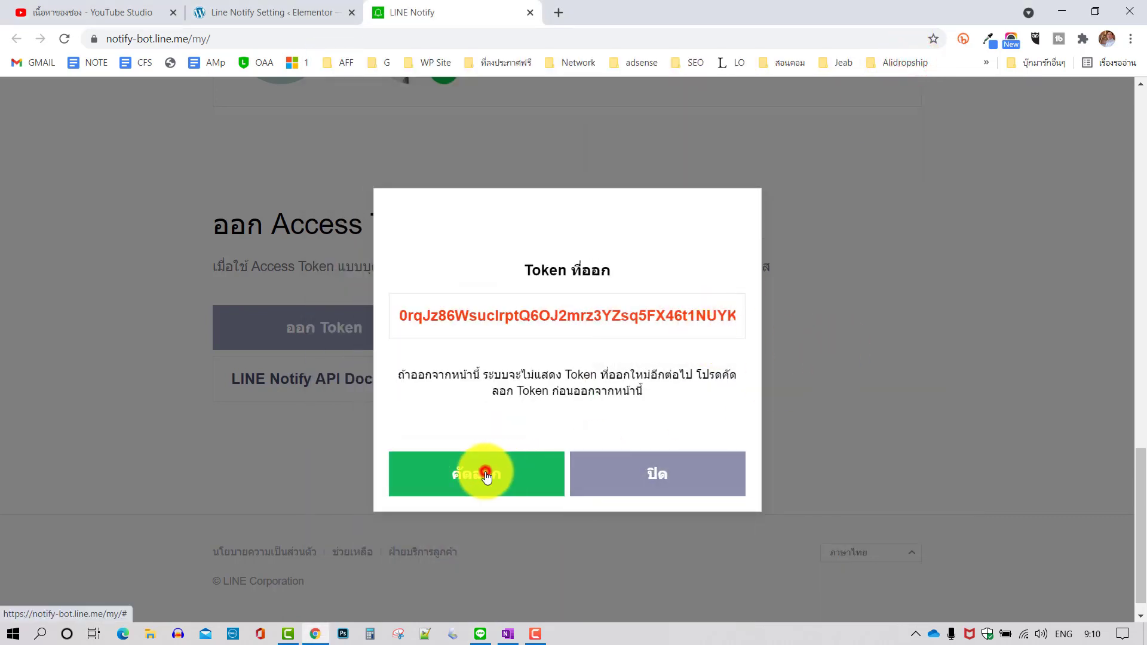
click(480, 477)
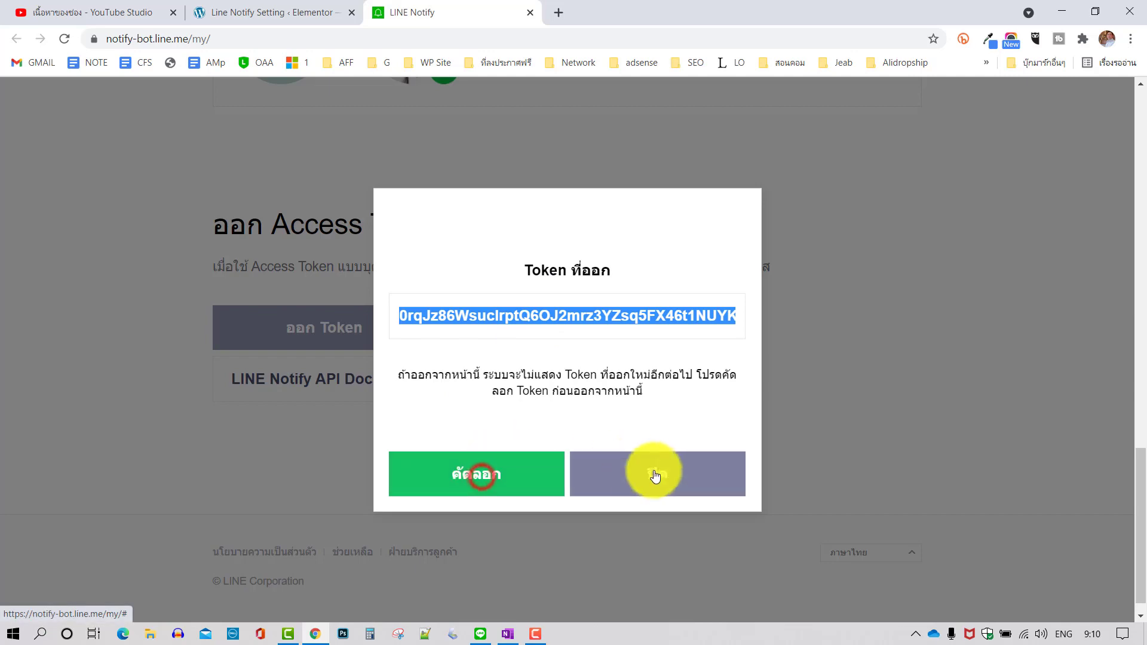
click(655, 476)
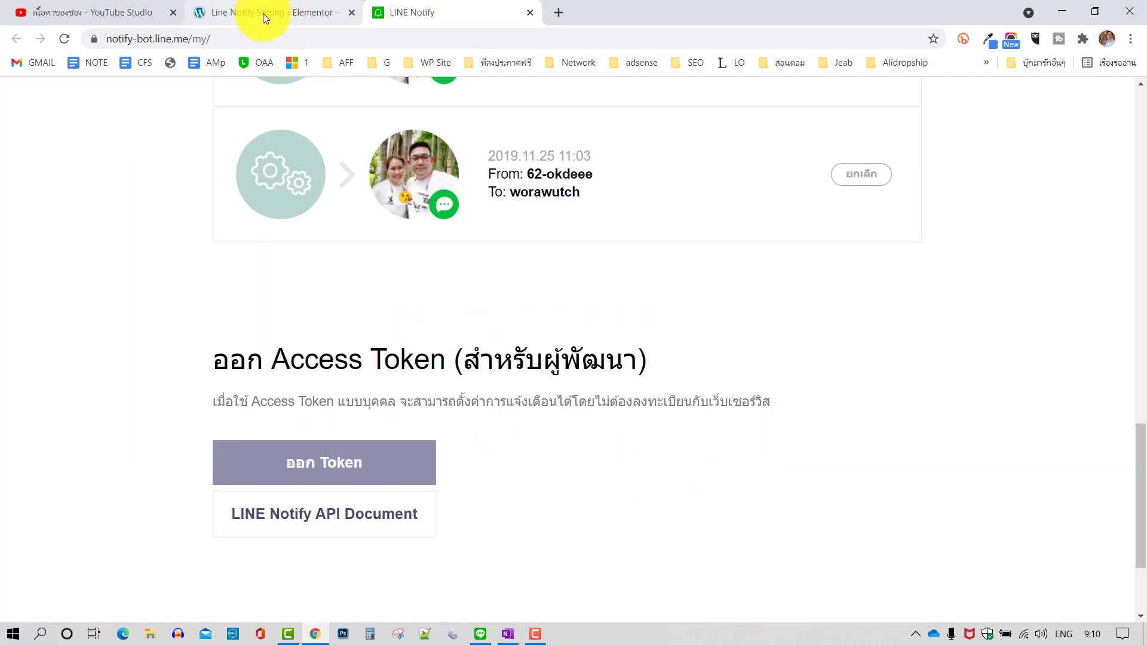
Step: Return to the plugin's settings in WordPress and paste the copied access token as the Line Notify Token
click(263, 13)
click(325, 163)
right_click(327, 165)
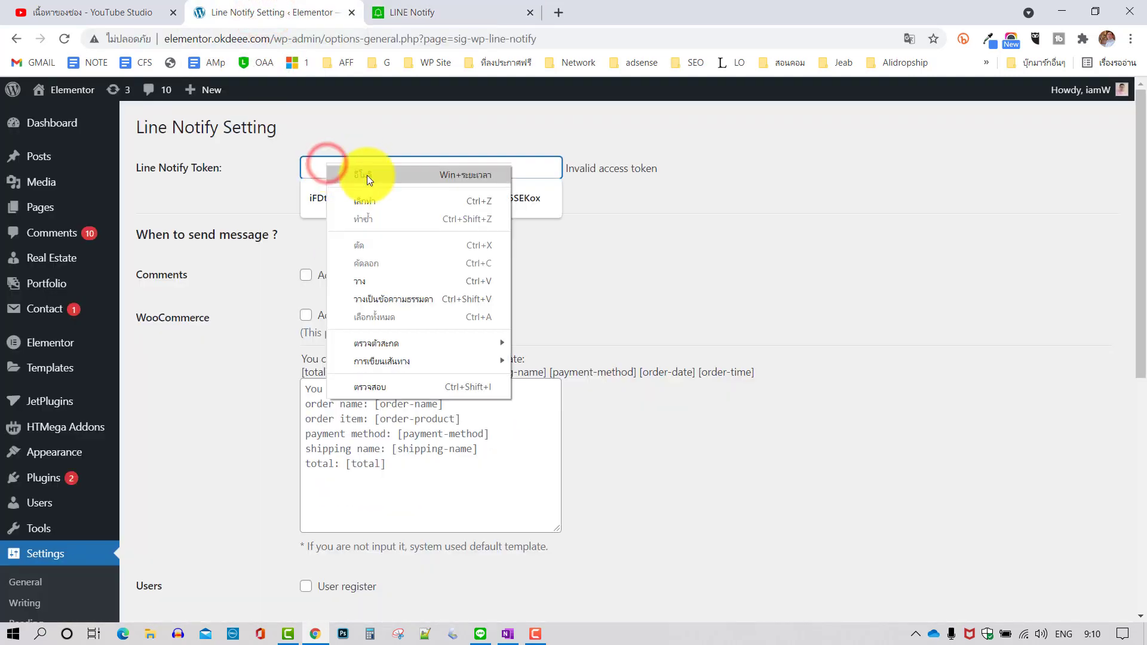
click(356, 281)
click(635, 264)
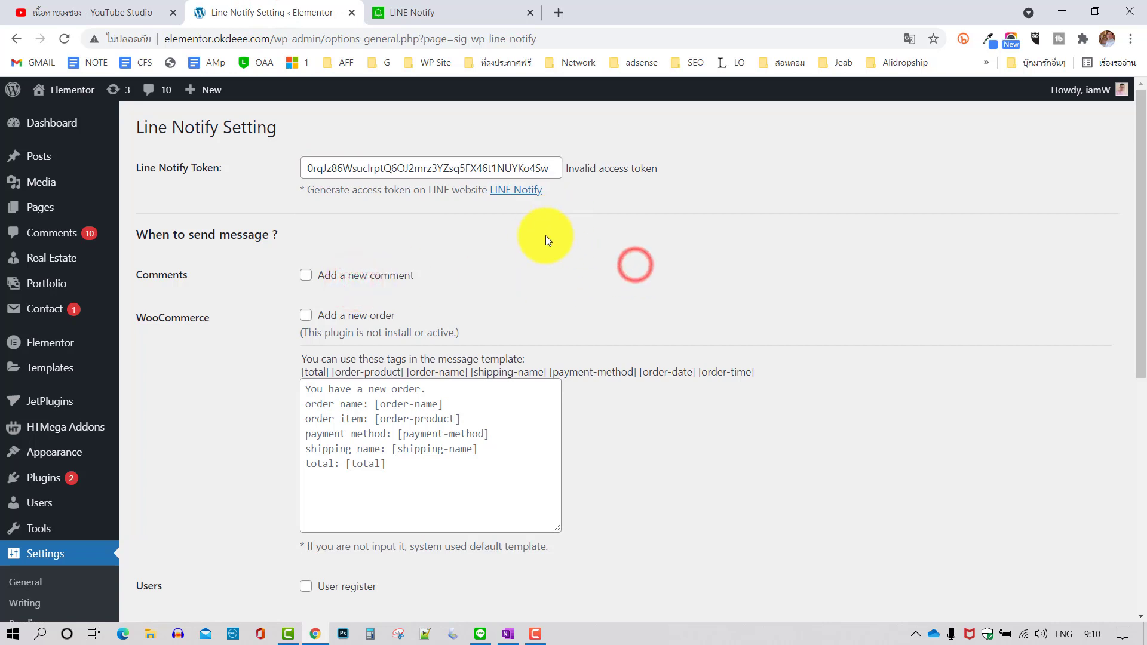
Step: Enable LINE messages for the Contact Form 7 form sendline2, disable them for Contact form 1, and save the settings
scroll(640, 243, down, 1)
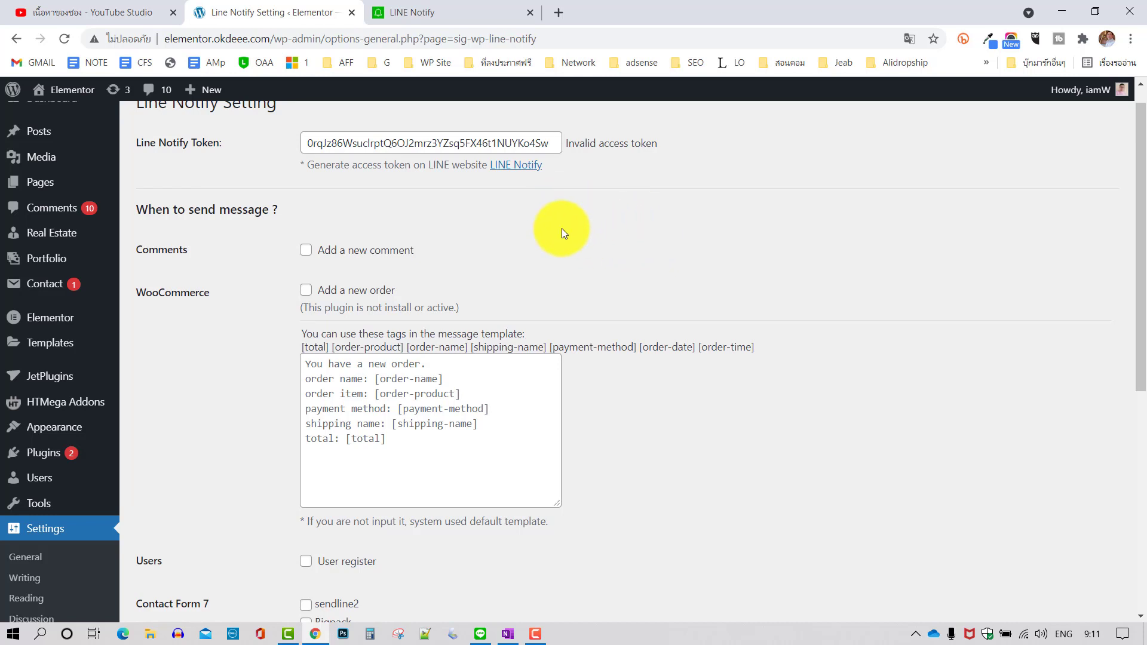
drag(136, 209, 262, 210)
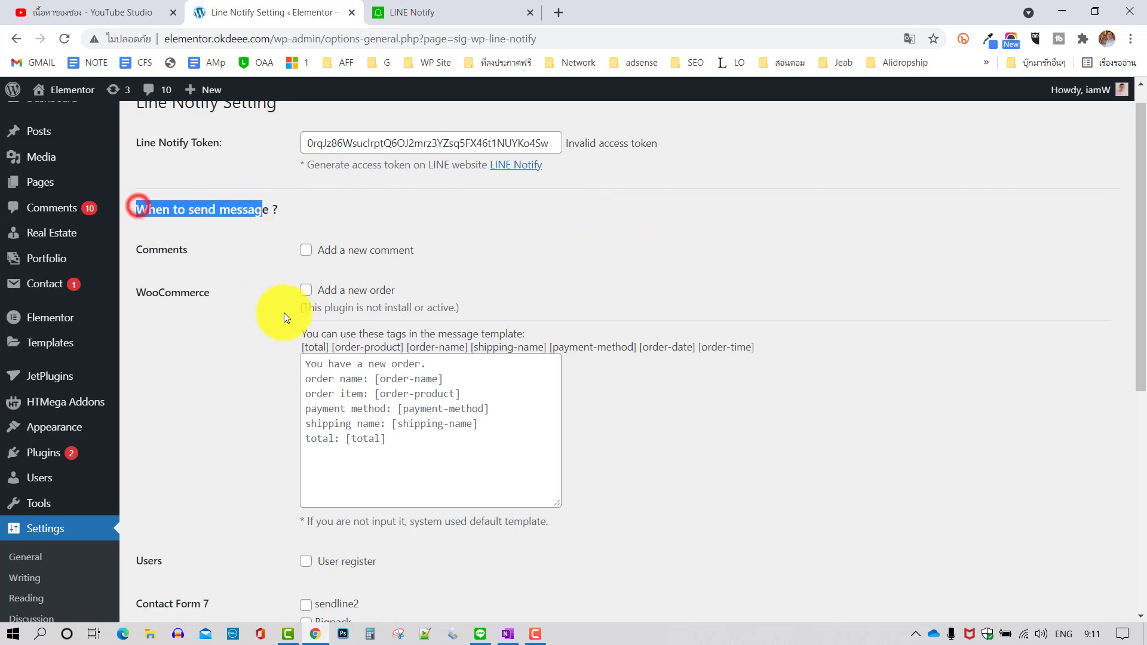
scroll(430, 227, down, 1)
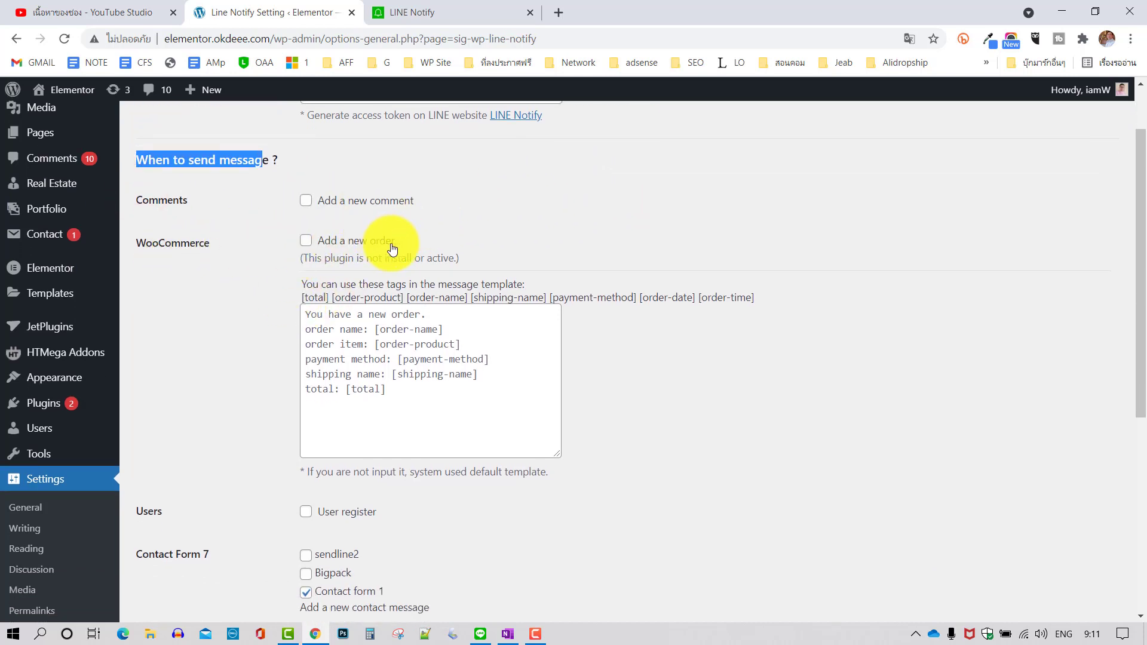
scroll(598, 245, down, 1)
scroll(627, 425, down, 3)
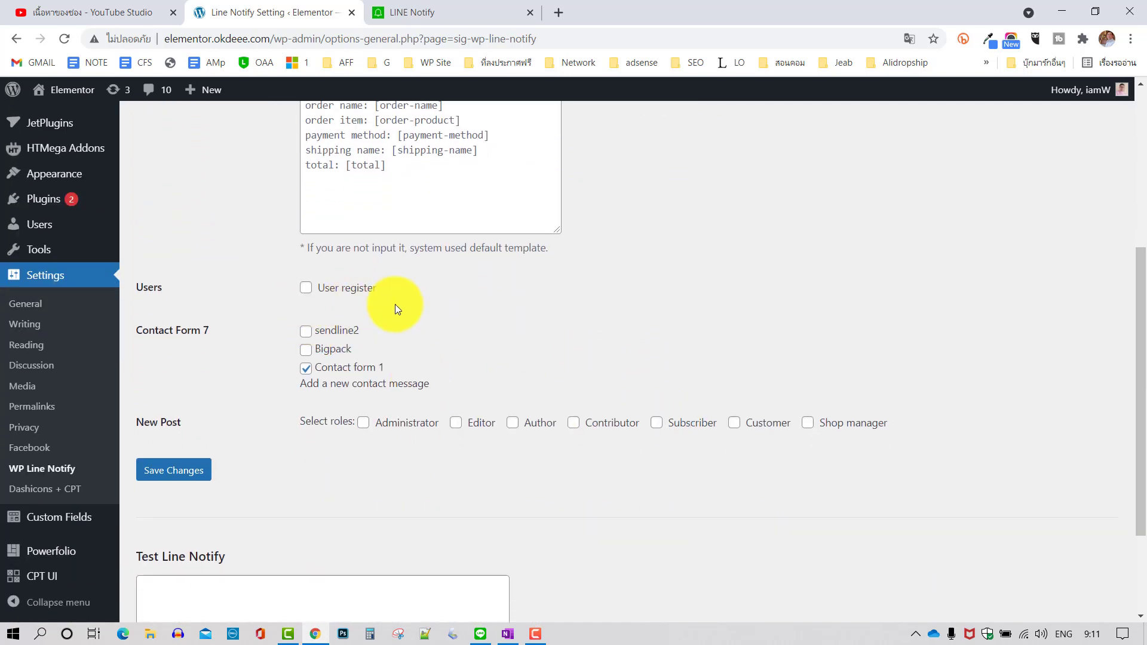
scroll(631, 347, down, 1)
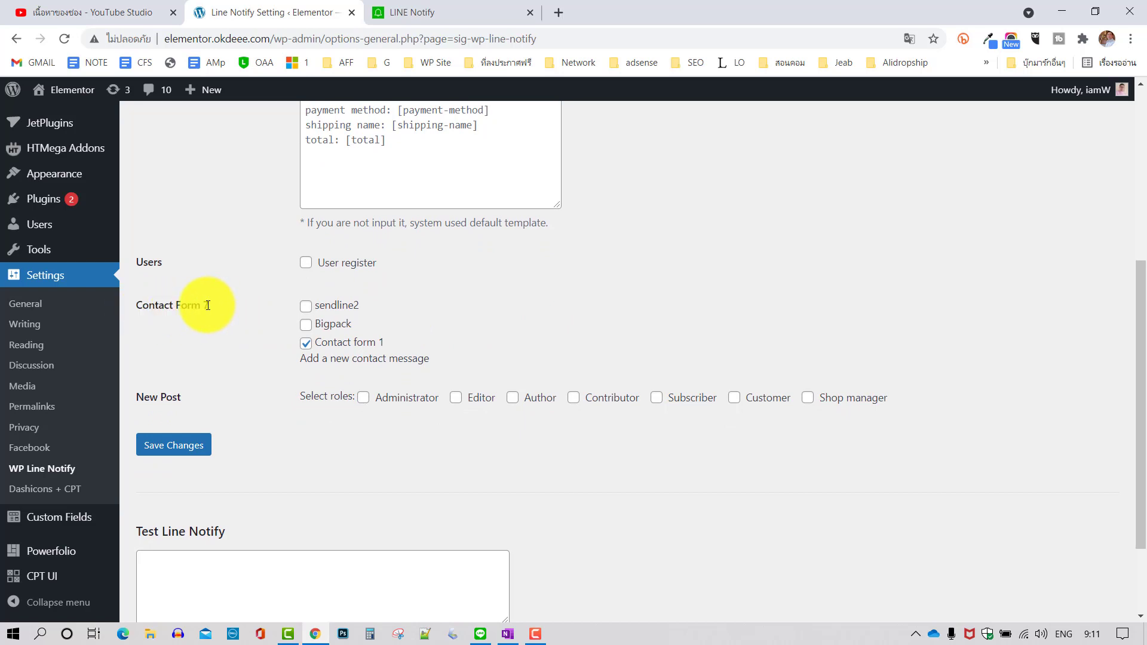
click(305, 309)
click(305, 343)
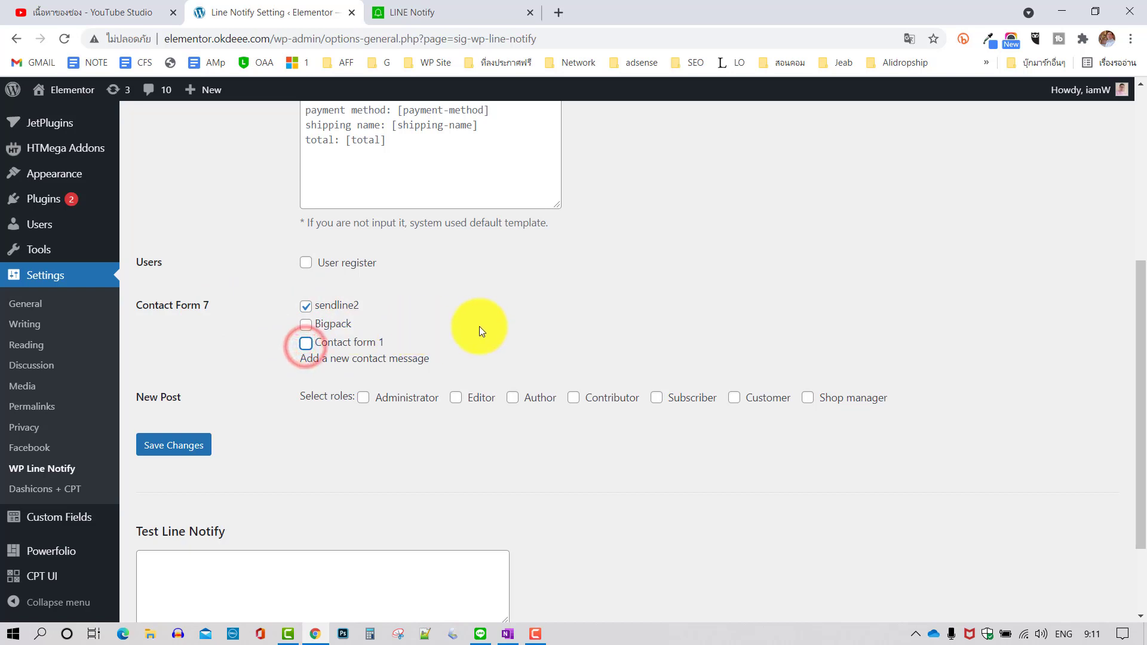
scroll(527, 314, down, 1)
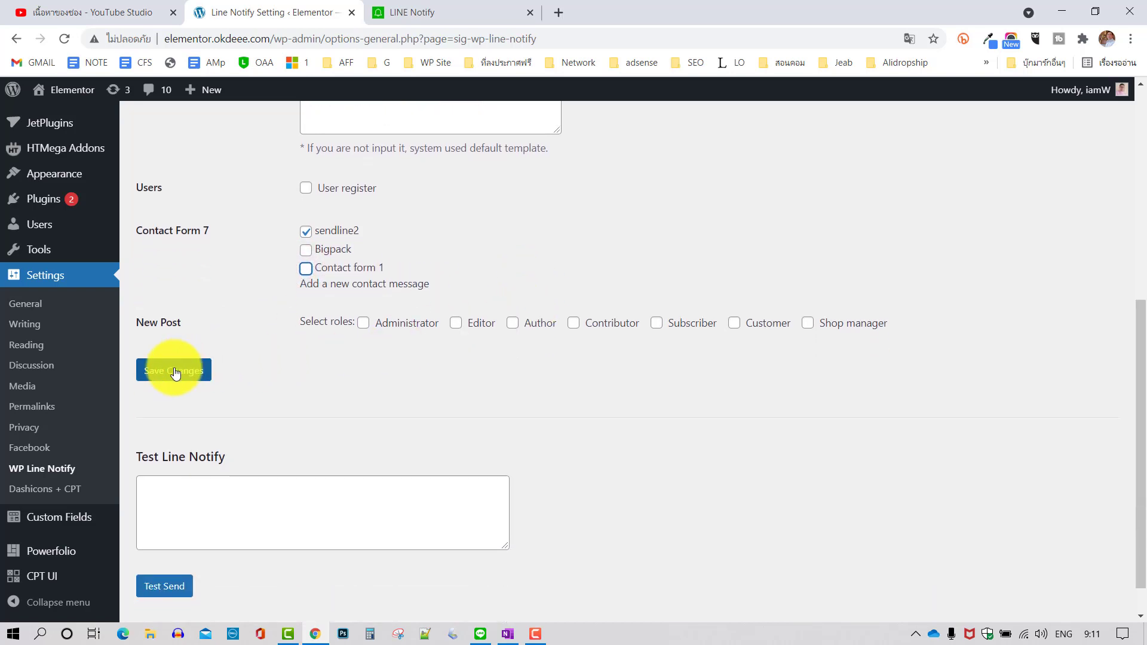
click(174, 372)
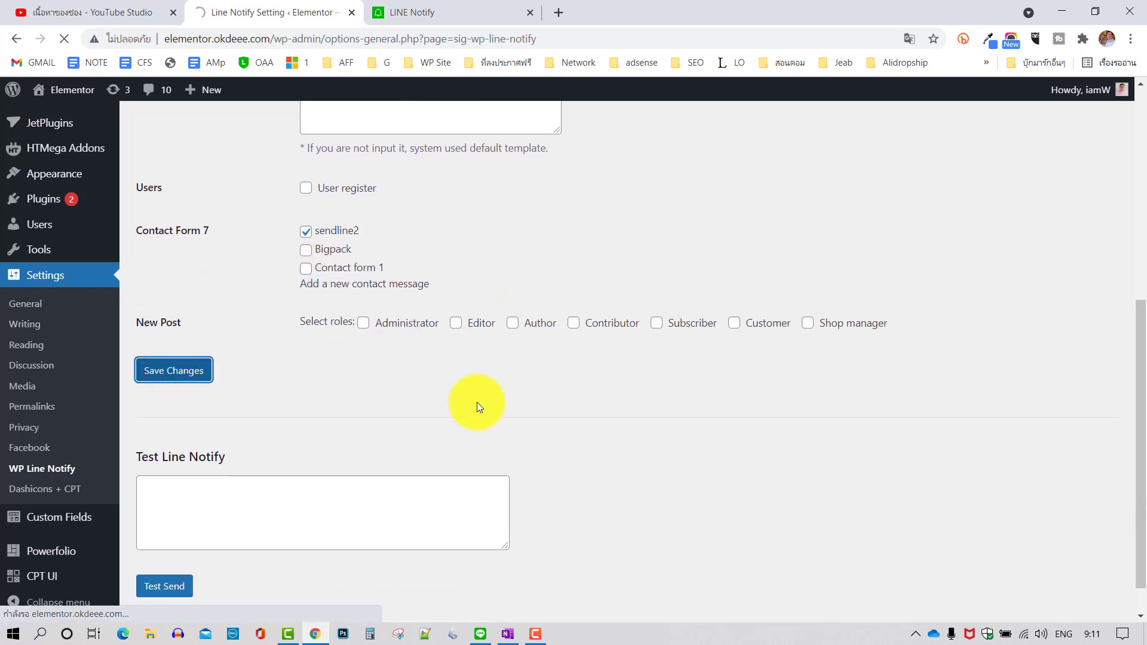
Step: Send a Line Notify test message with the text "0000" from the plugin settings
scroll(708, 346, down, 4)
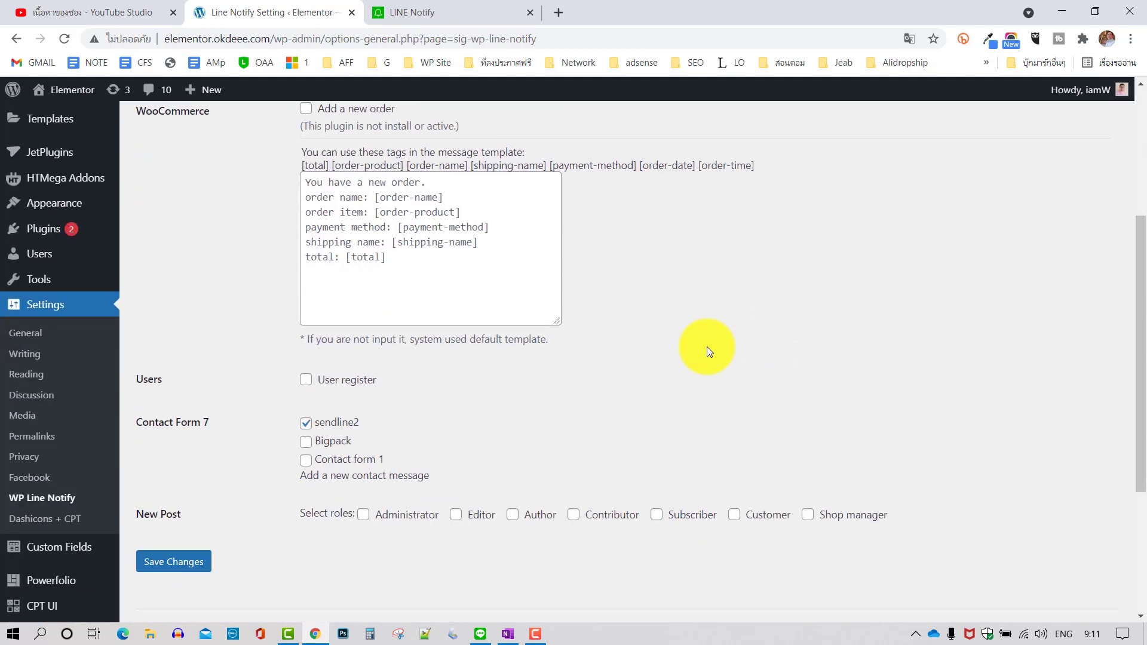
scroll(707, 346, down, 4)
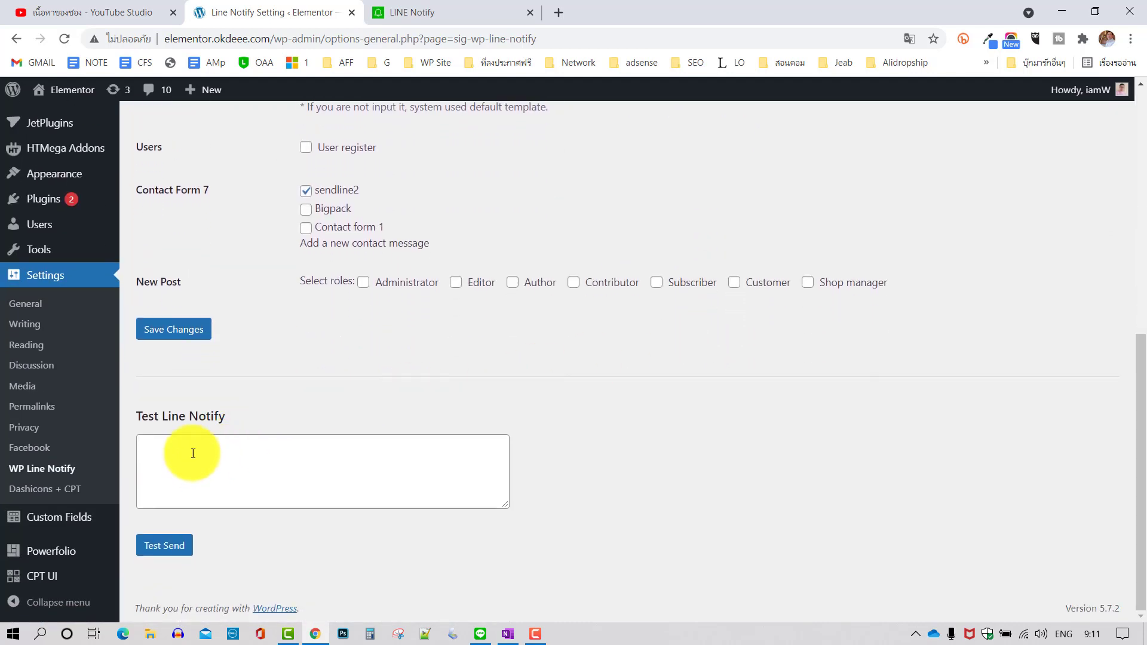
click(197, 451)
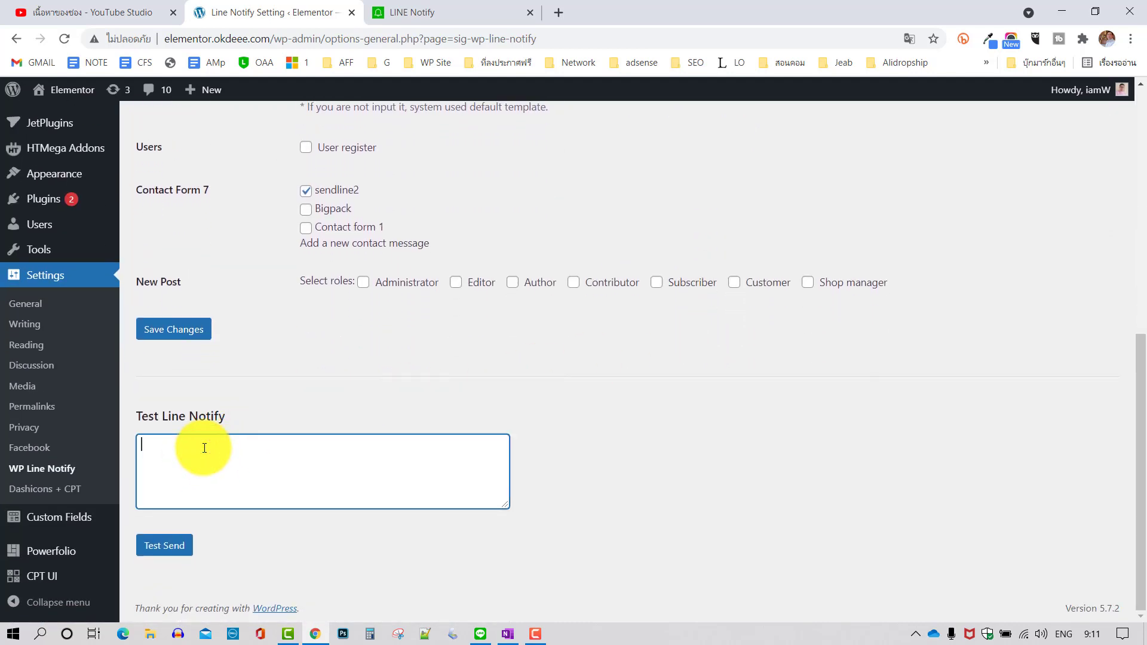
text(0000)
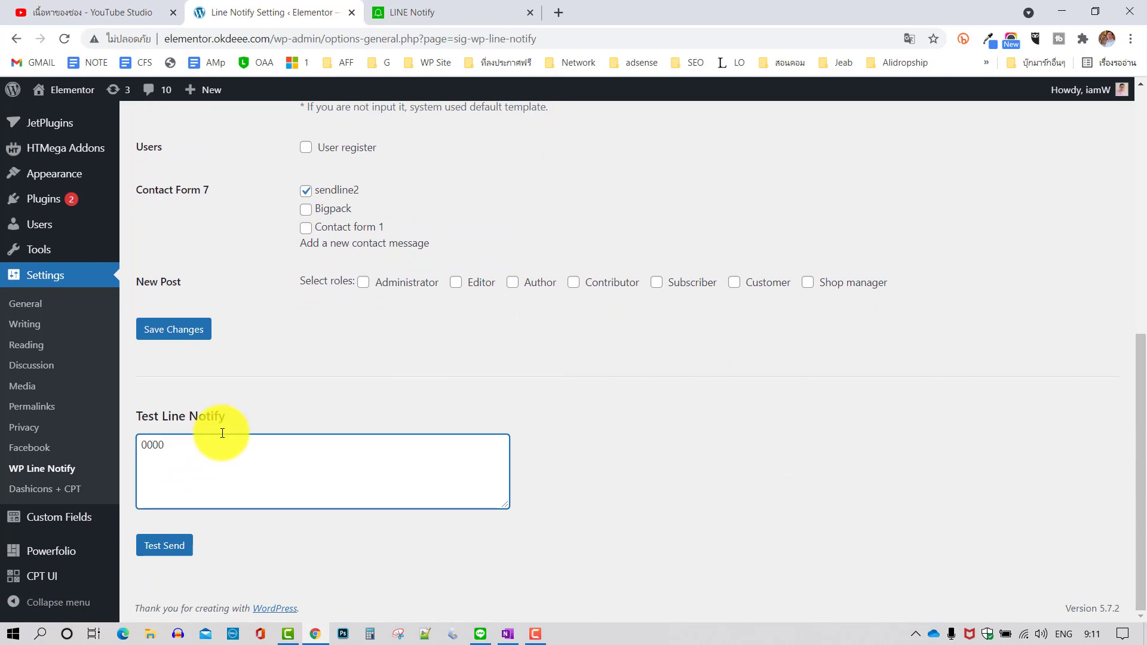
click(158, 546)
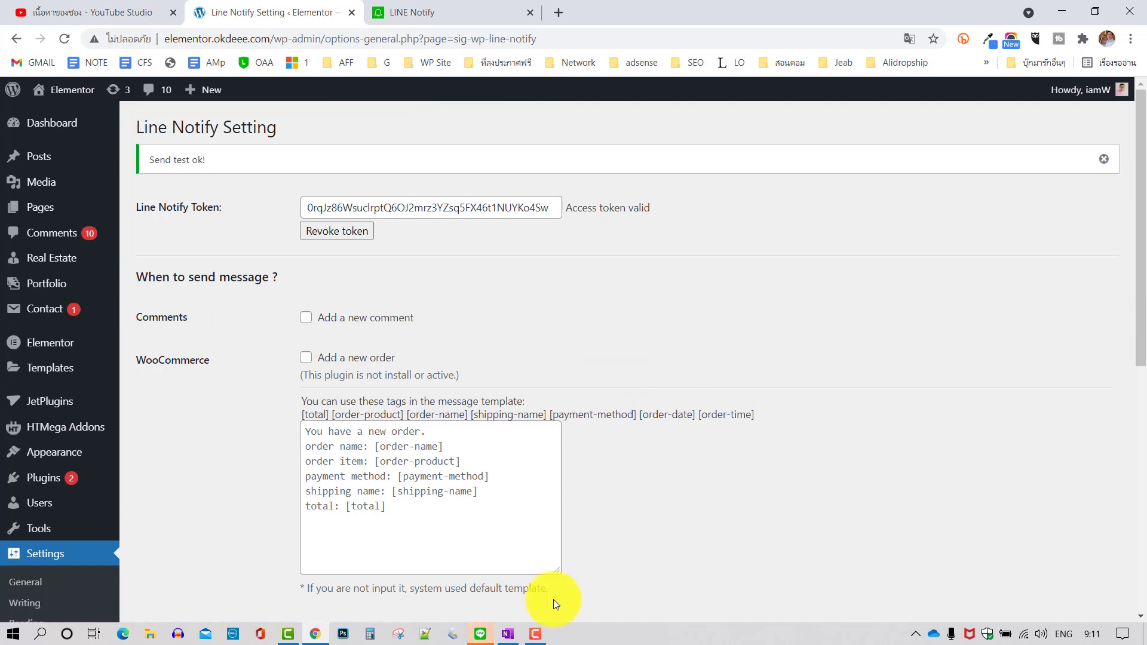
Step: Check the LINE Notify chat in the LINE app for the plugin's test message, and return to WordPress
click(480, 633)
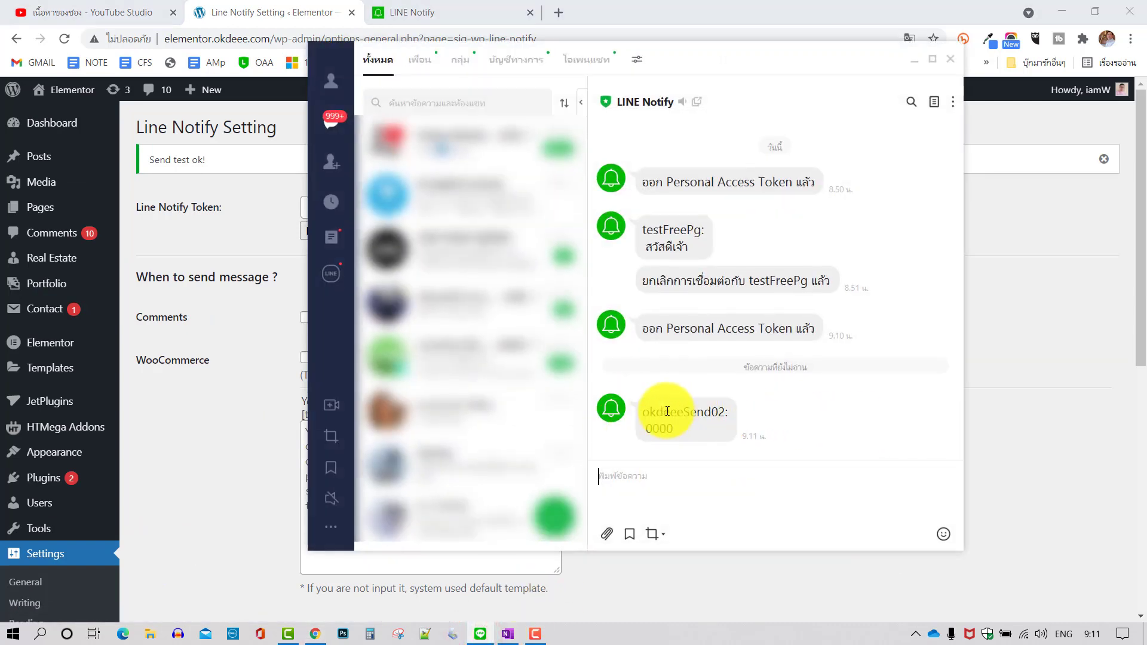
drag(639, 412, 714, 411)
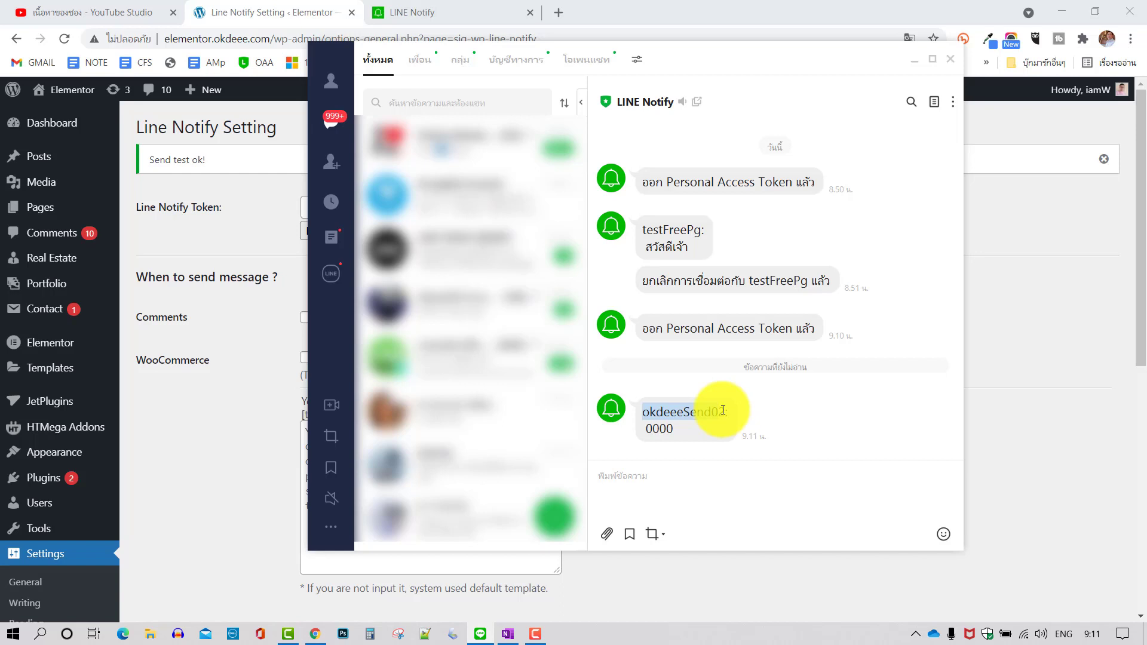
click(651, 429)
click(687, 431)
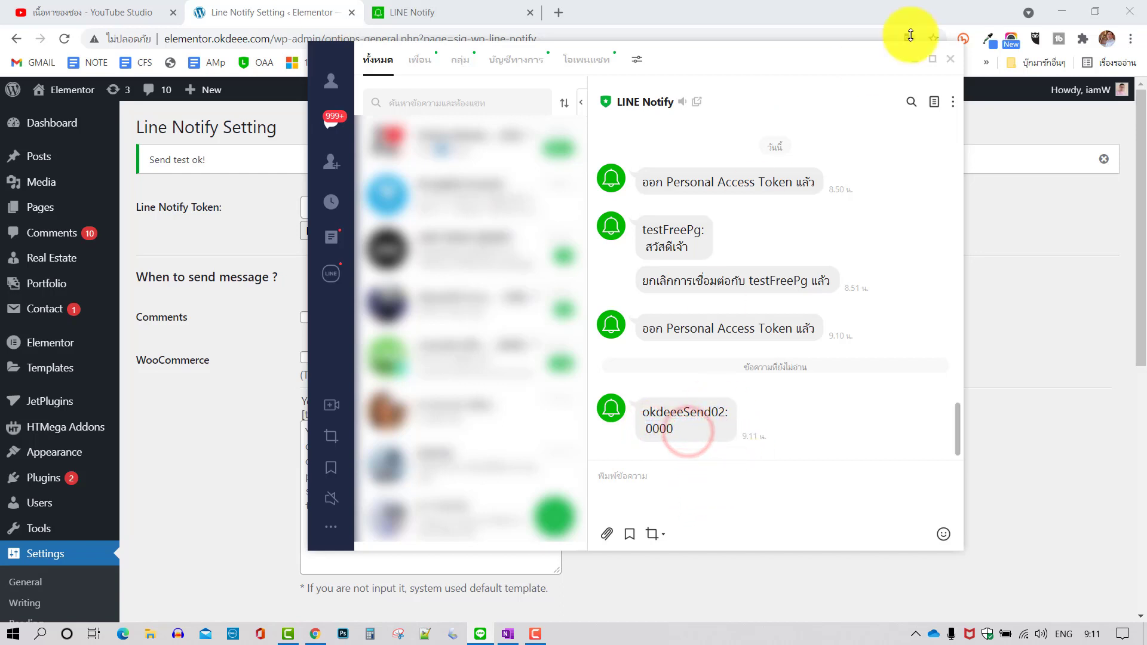
click(914, 60)
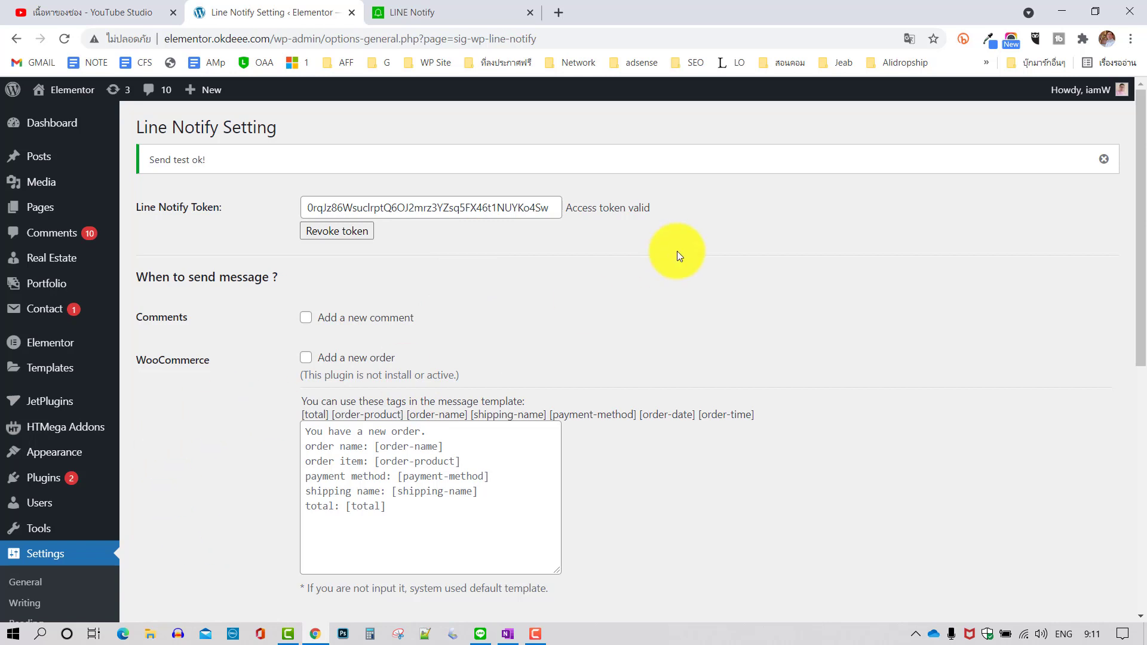
Step: Create a new WordPress post titled "okdeeeTest send 02"
mouse_move(205, 90)
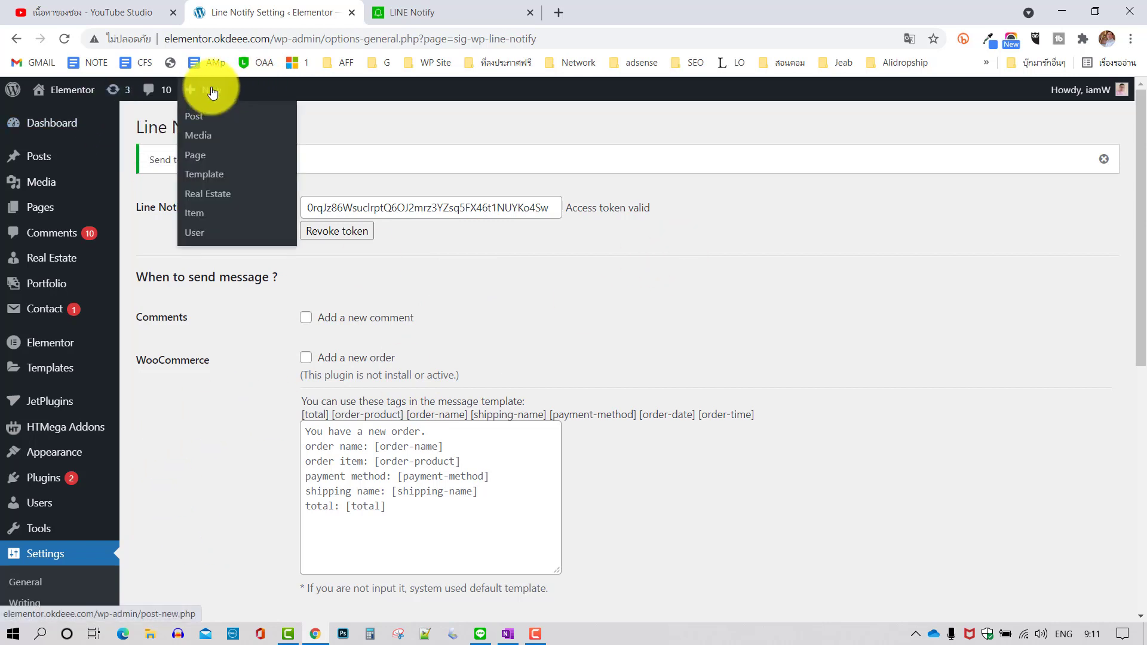
click(201, 120)
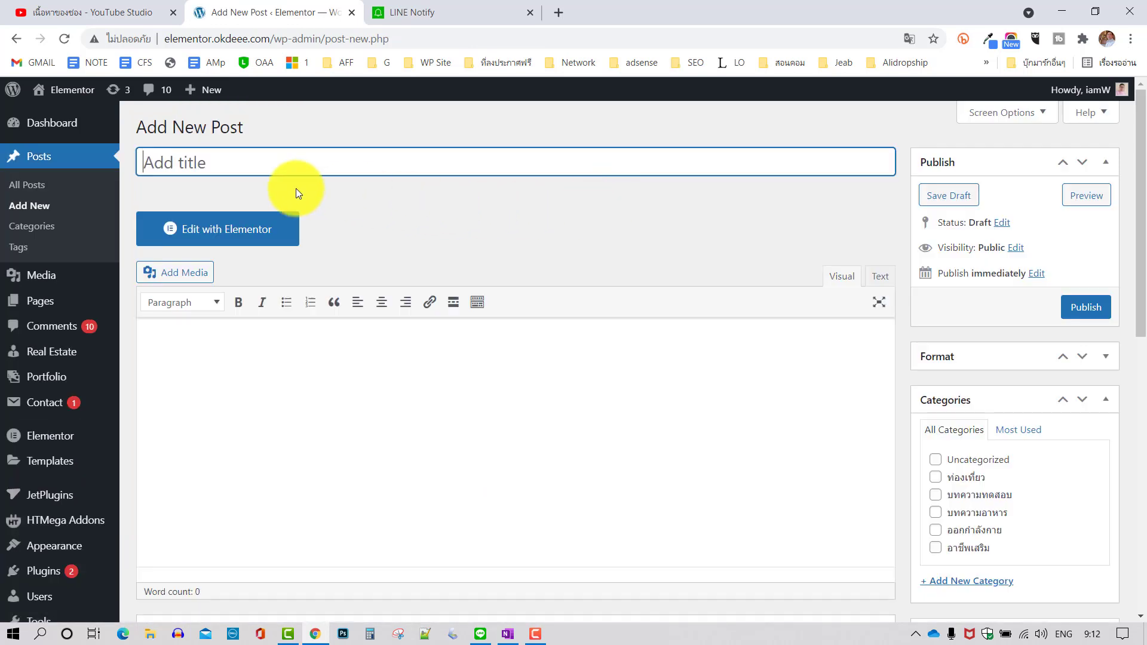
click(273, 161)
text(okdeeeTest send 02)
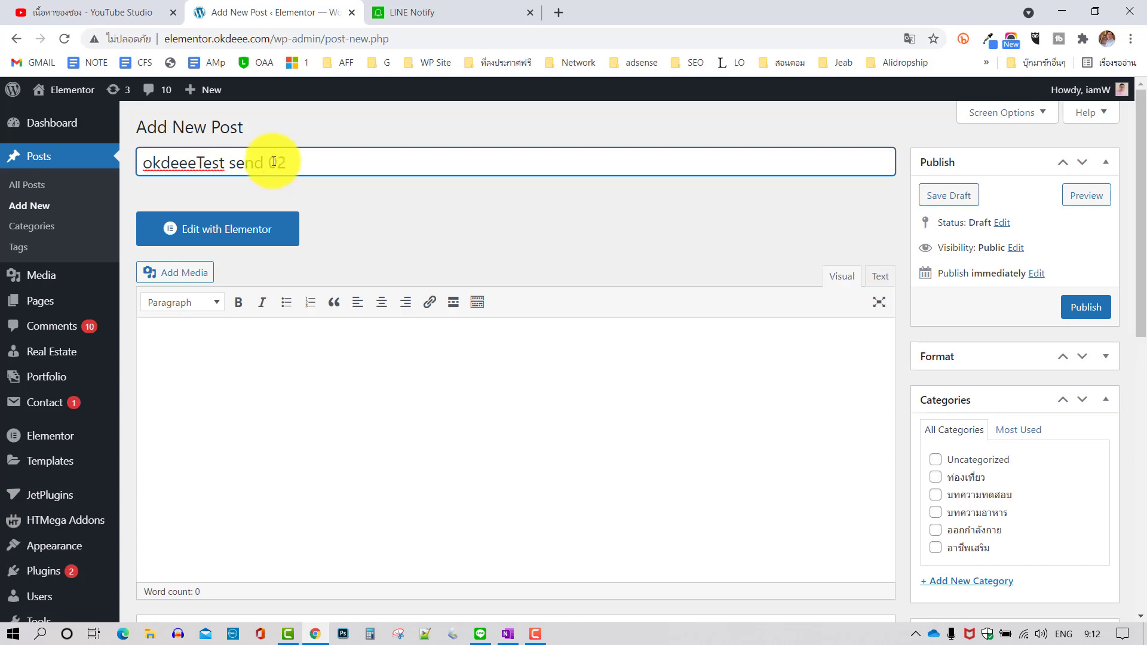
click(500, 215)
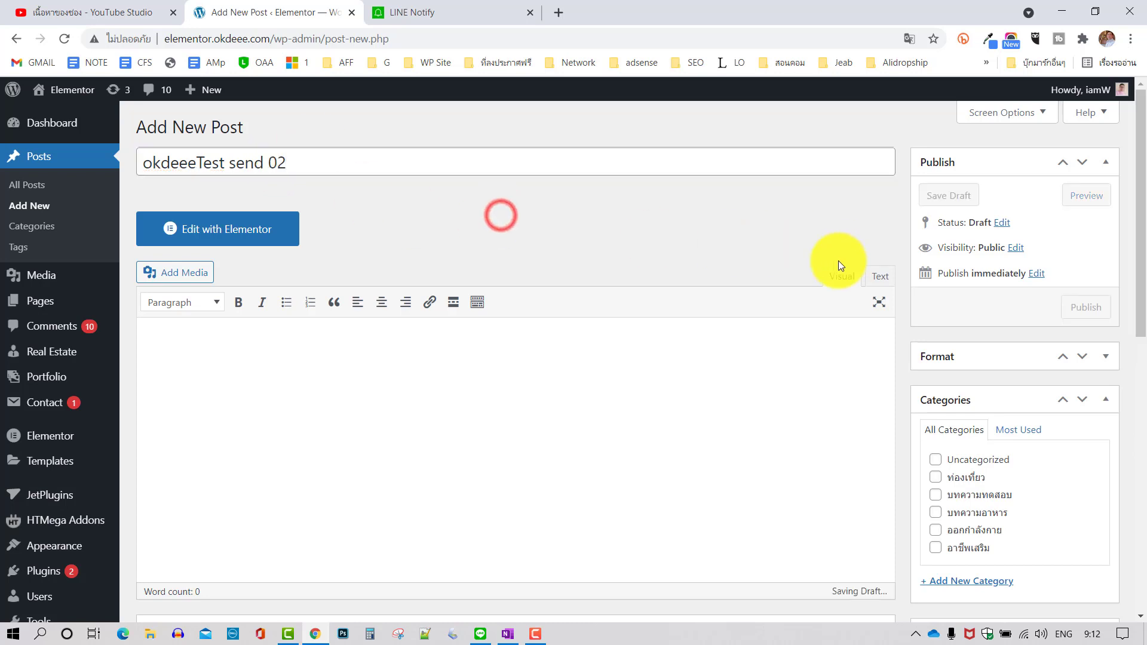
click(436, 388)
scroll(386, 347, down, 1)
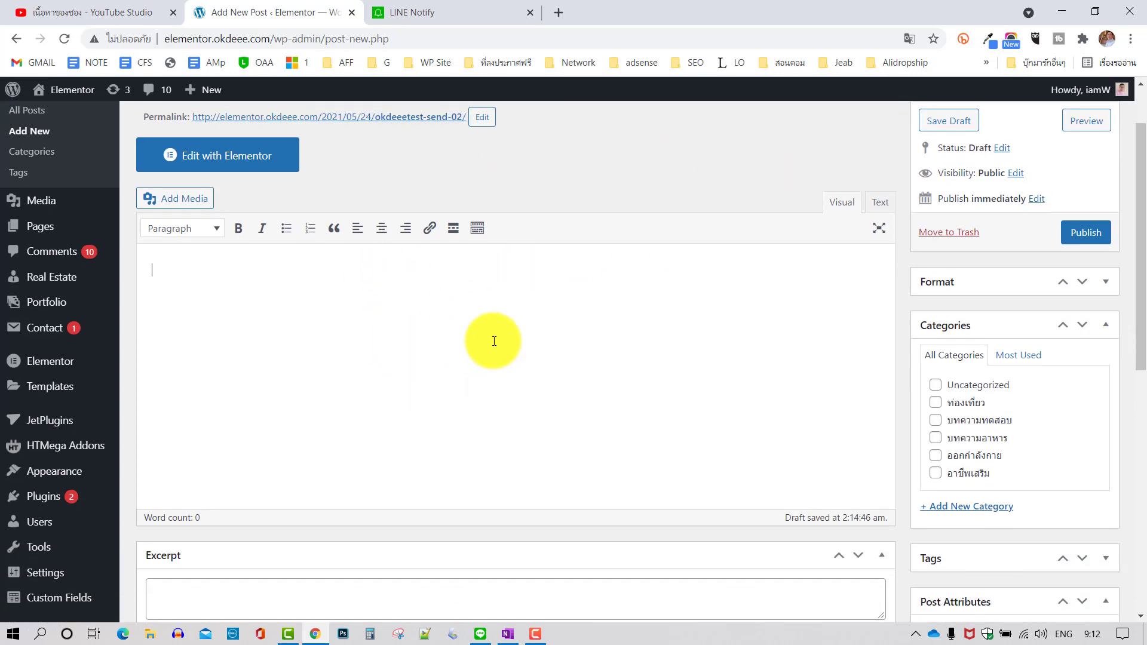
scroll(492, 341, up, 1)
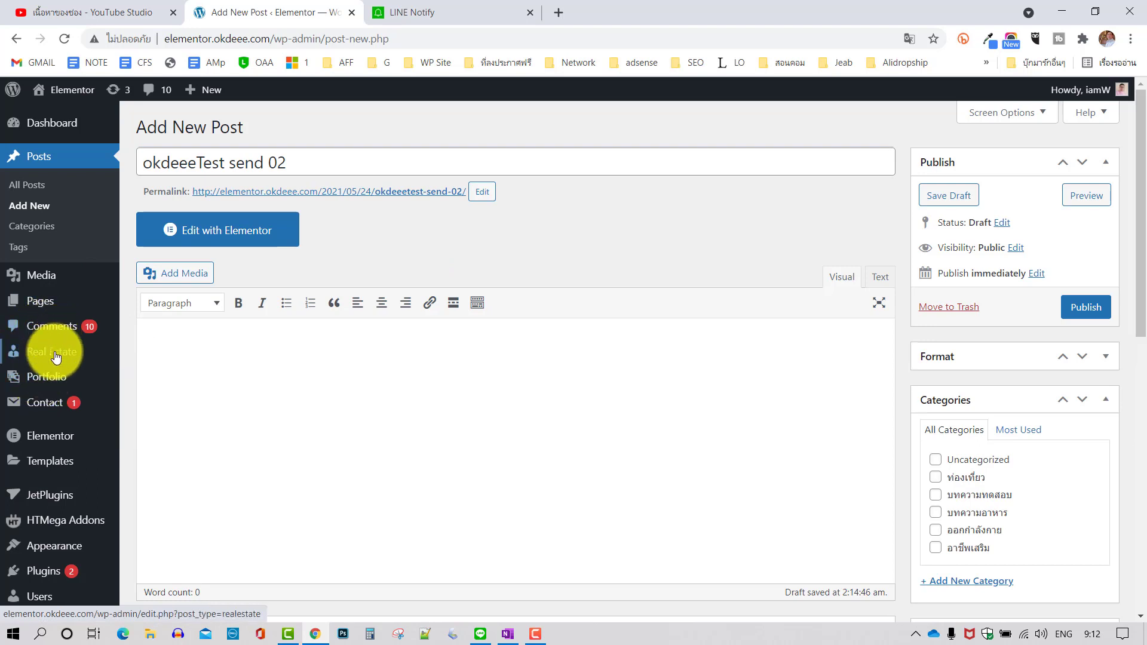
Step: Open the Contact Forms list in a new browser tab and copy the shortcode of the sendline2 form
mouse_move(42, 402)
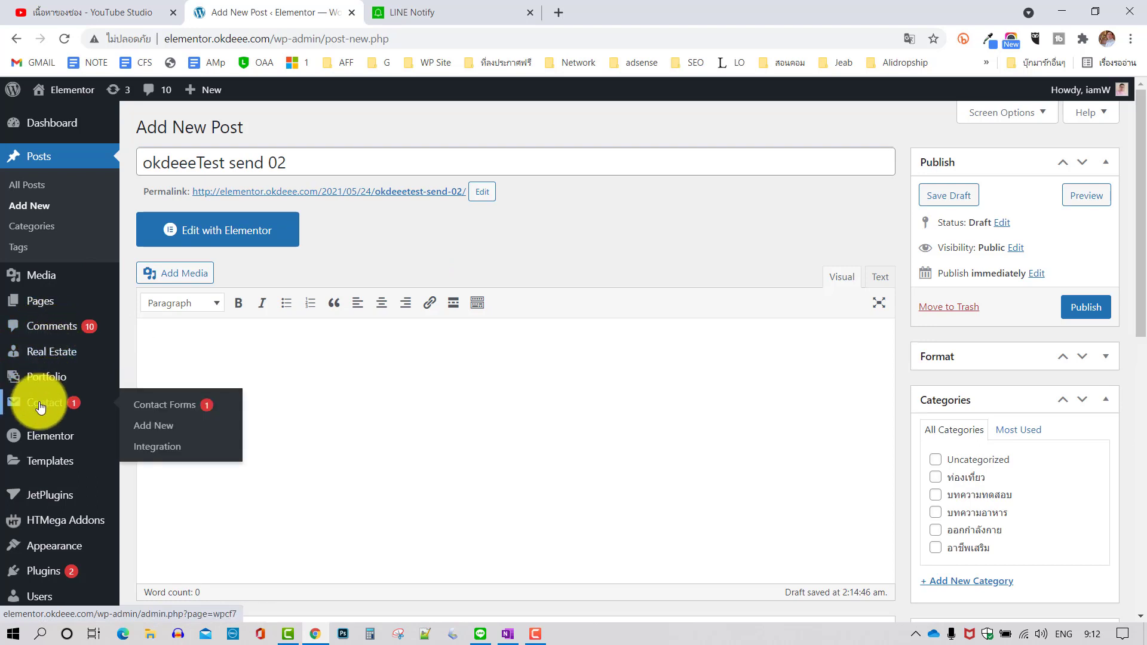
right_click(161, 409)
click(215, 417)
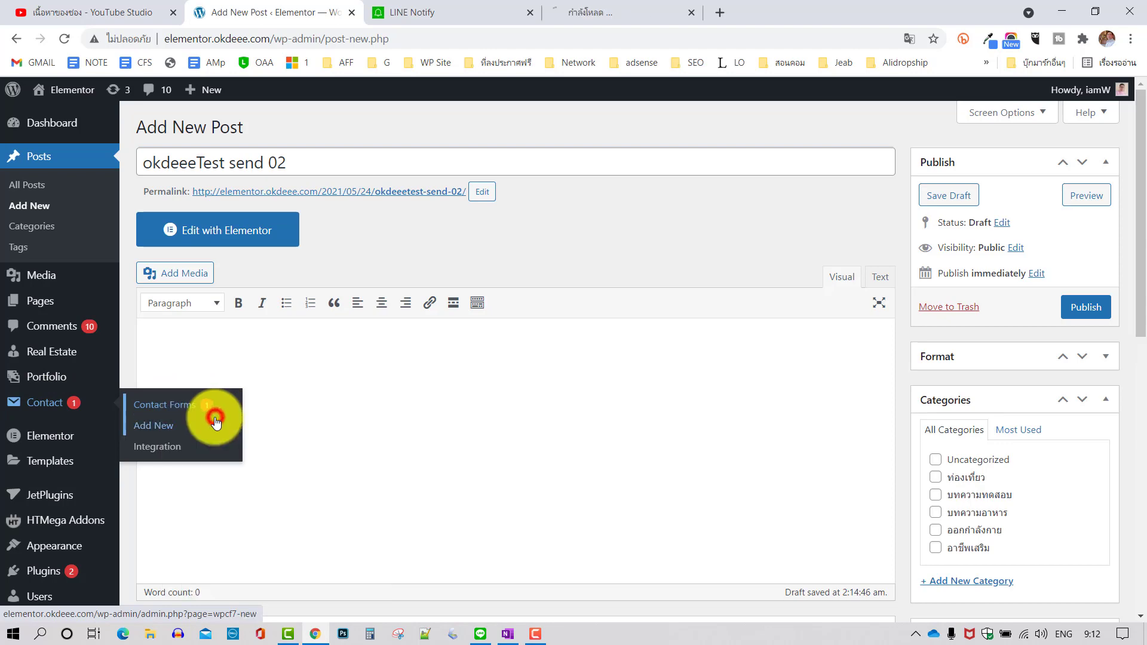
click(623, 12)
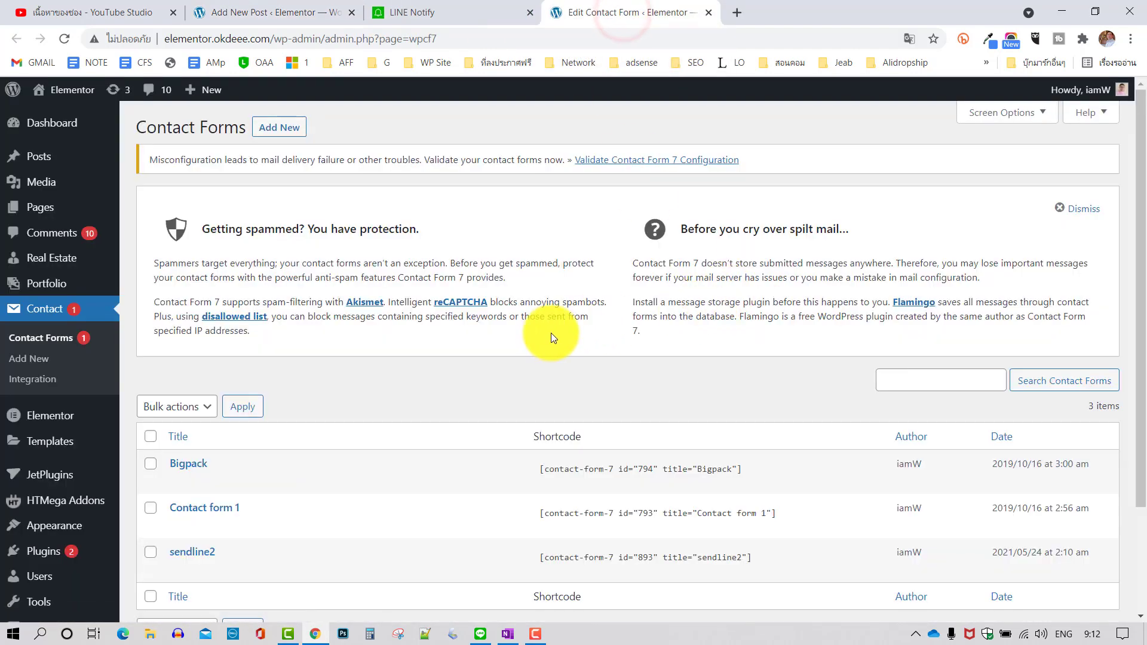
scroll(551, 333, down, 2)
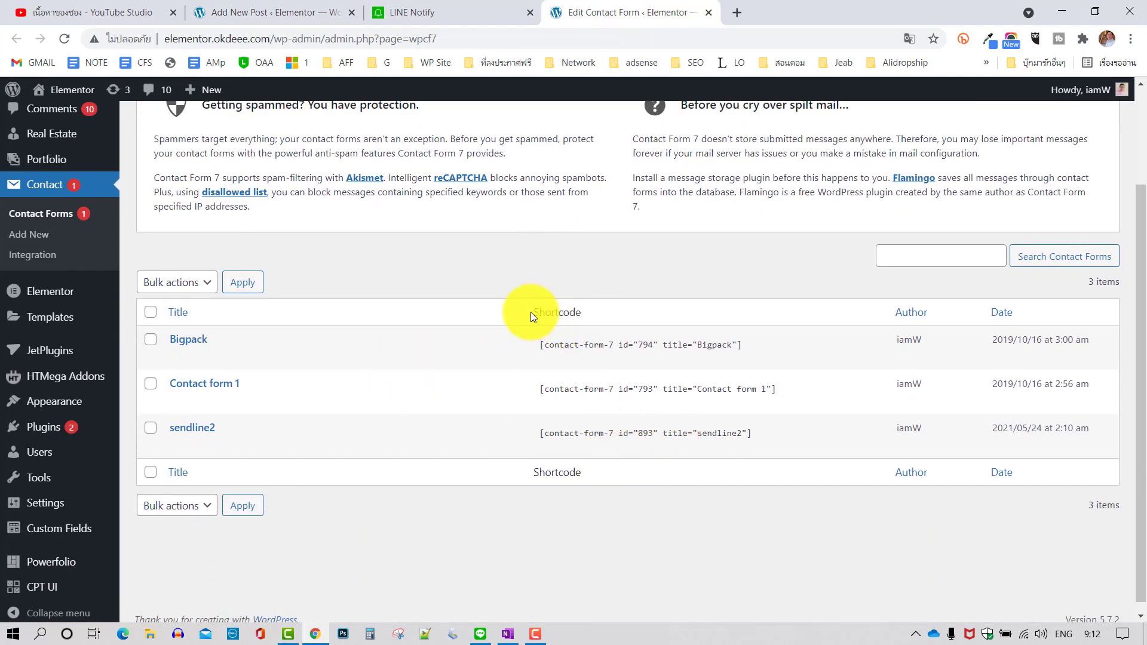
drag(531, 312, 608, 310)
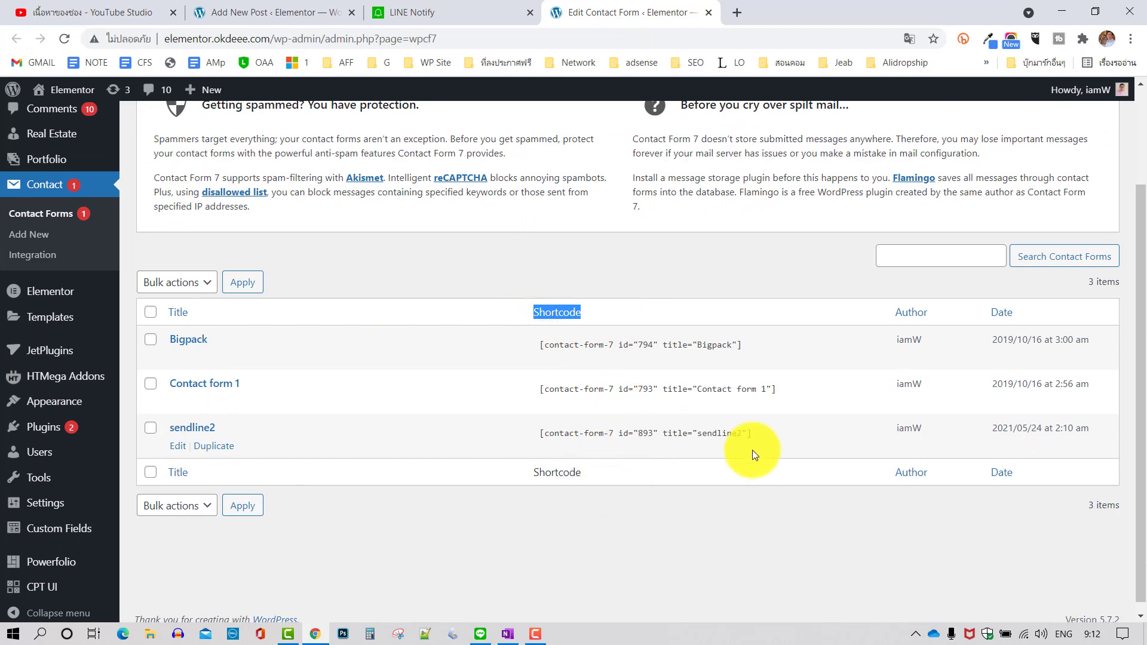
click(771, 433)
right_click(652, 438)
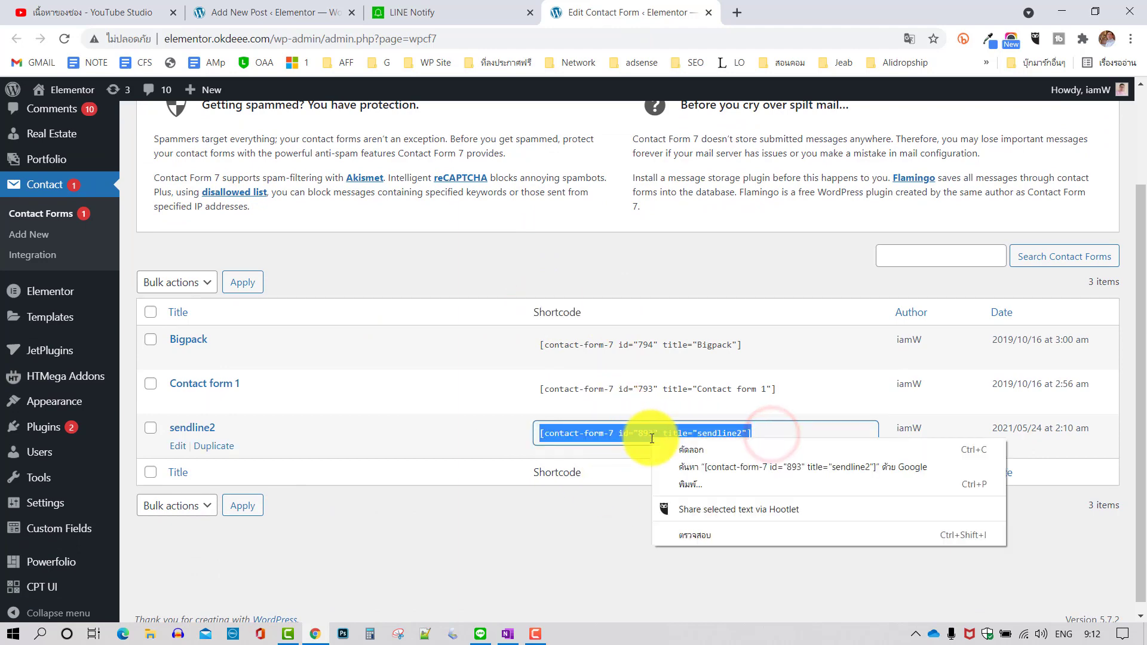
click(704, 451)
Step: Paste the sendline2 shortcode into the body of the new post and publish the post
click(302, 17)
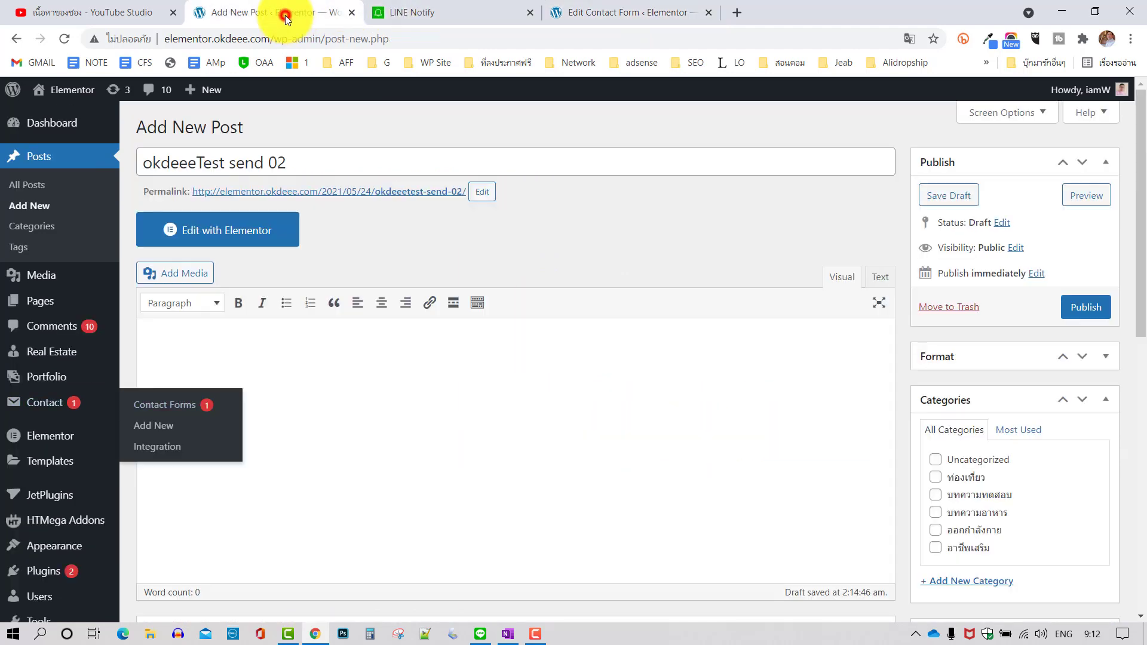
click(218, 339)
right_click(218, 340)
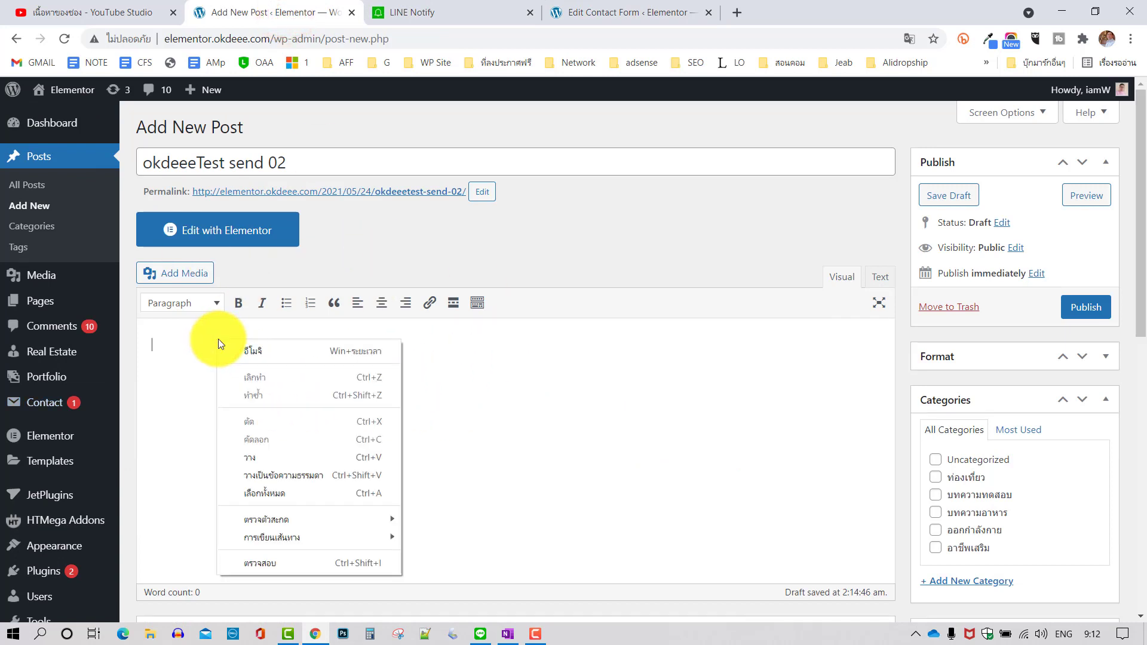
click(263, 456)
click(499, 382)
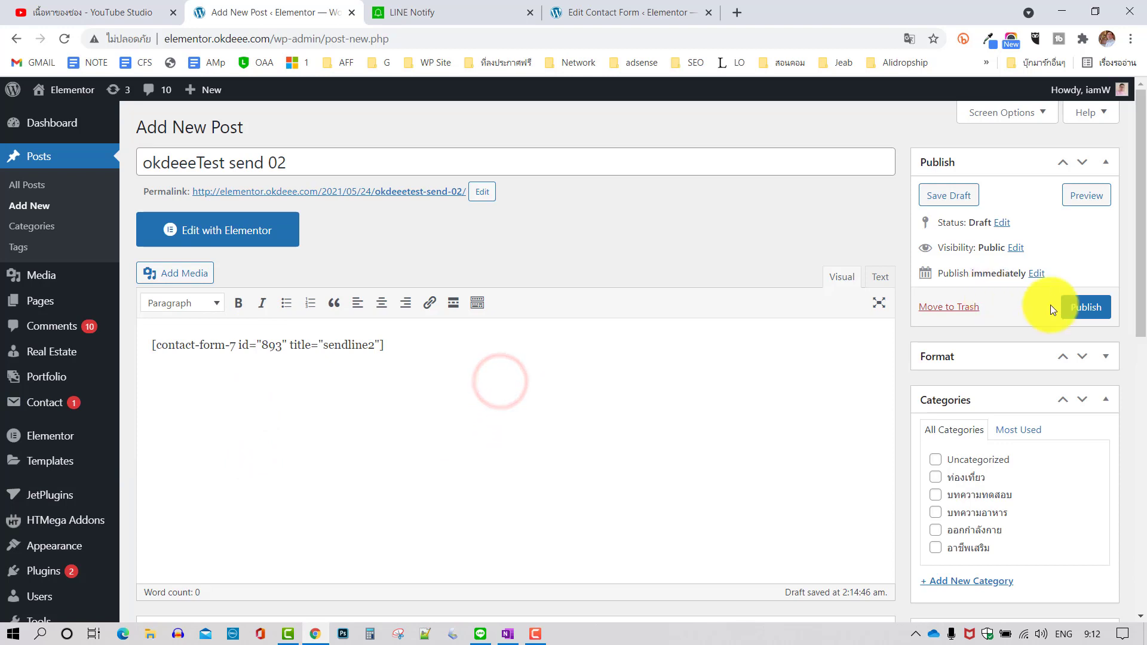
click(1086, 307)
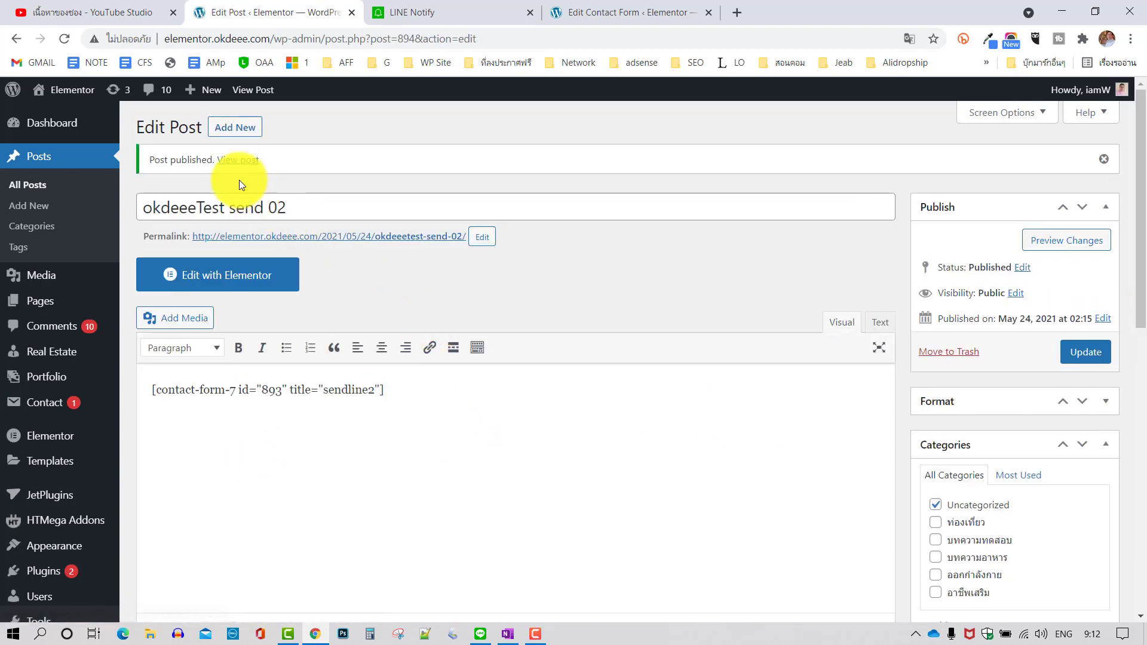
Step: View the published post with its embedded contact form on the site, and close the Contact Forms tab
click(238, 159)
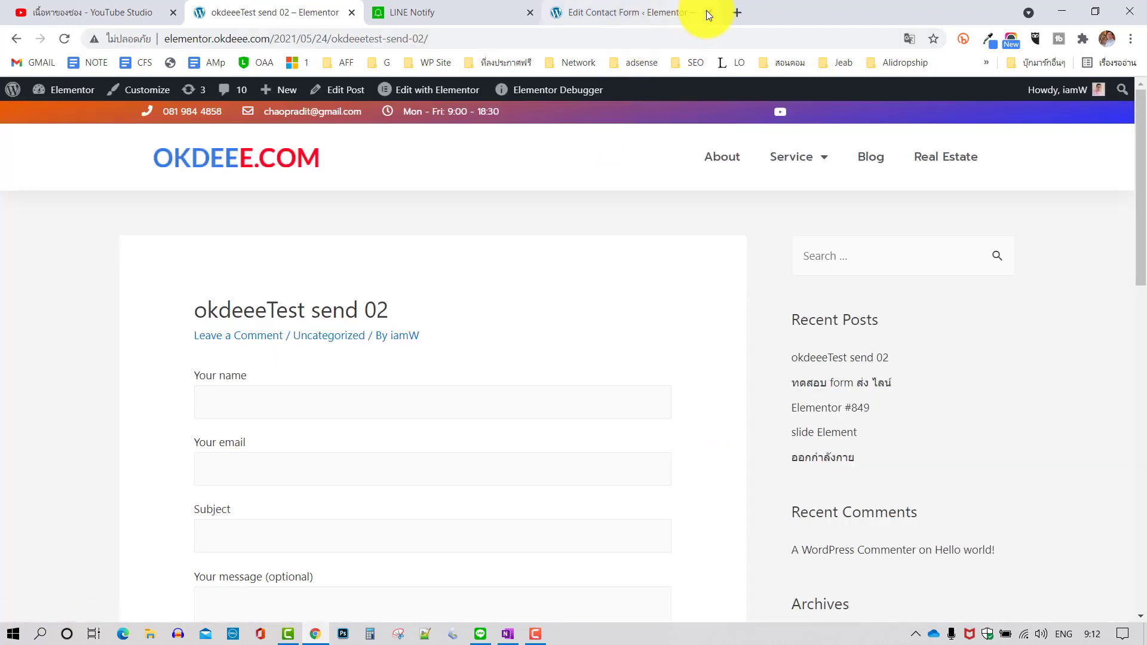
click(708, 12)
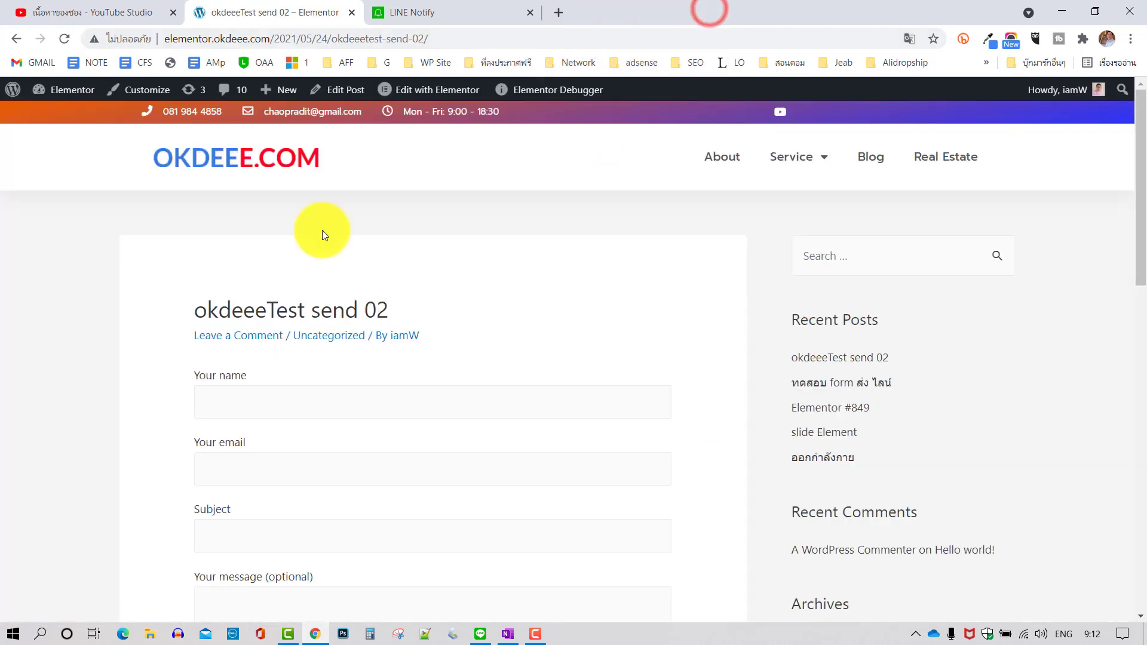
scroll(454, 293, down, 3)
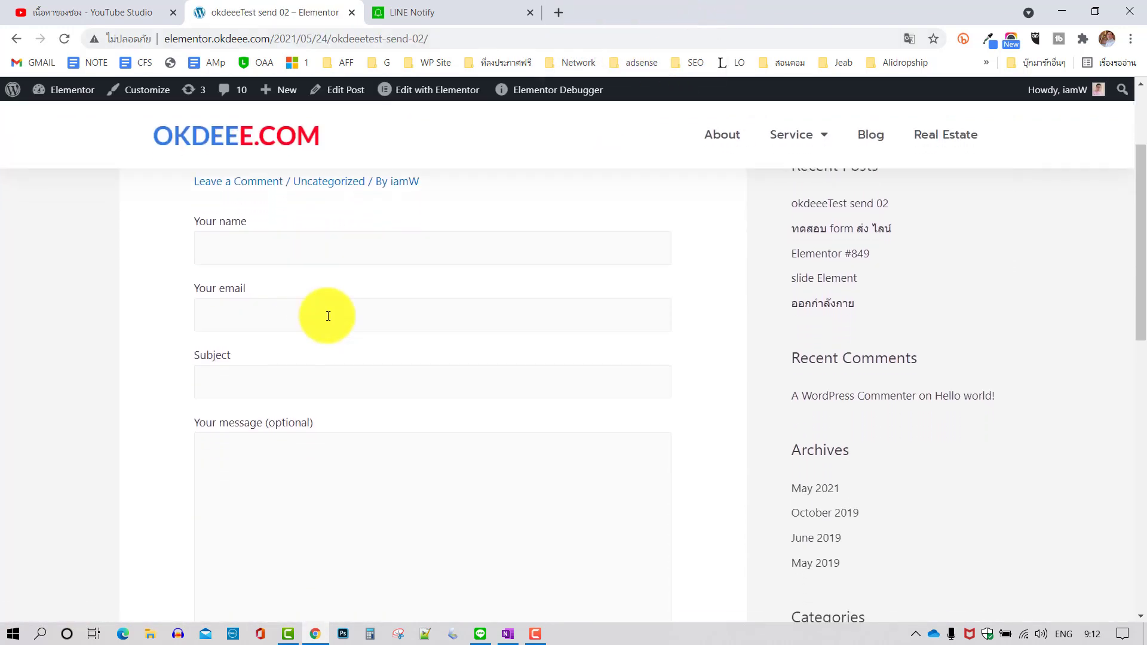
scroll(328, 317, down, 1)
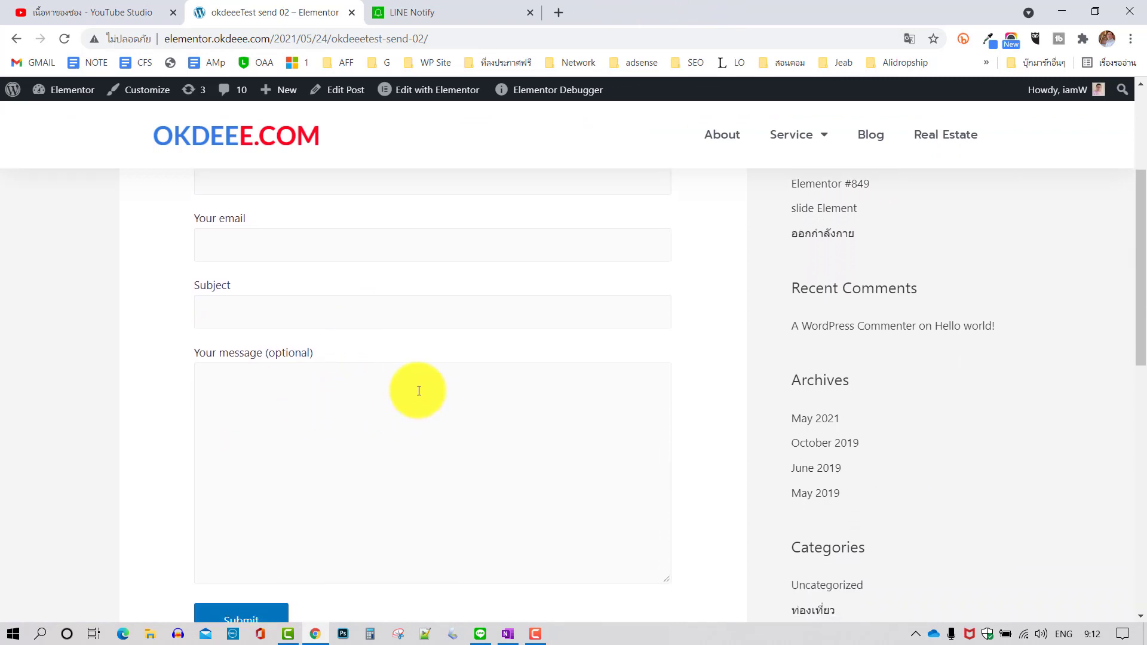
scroll(406, 383, up, 2)
Step: Fill in the sender's name and email in the contact form, and enter "ทดสอบการส่งไลน์" as the subject
click(264, 328)
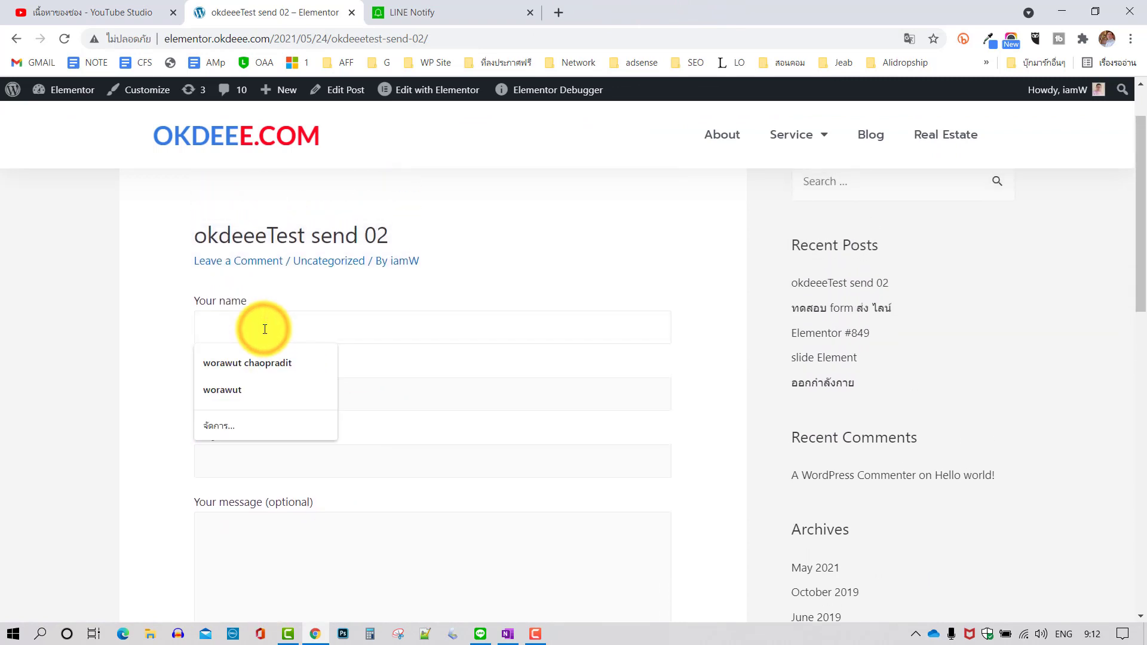
click(263, 361)
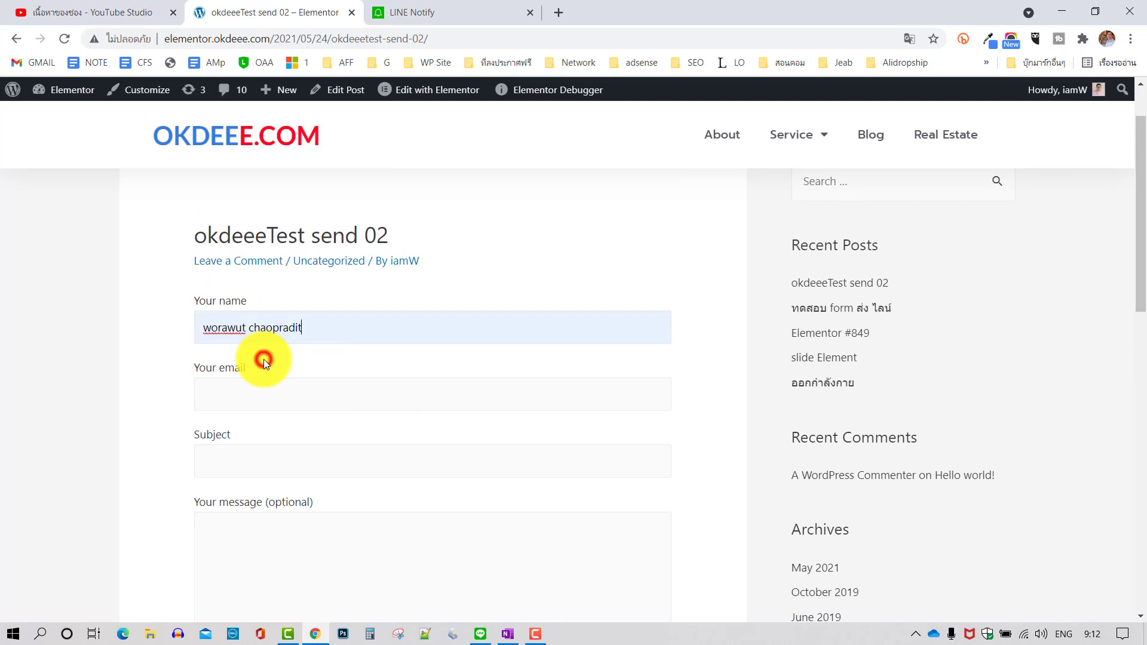
click(280, 391)
click(270, 430)
click(270, 464)
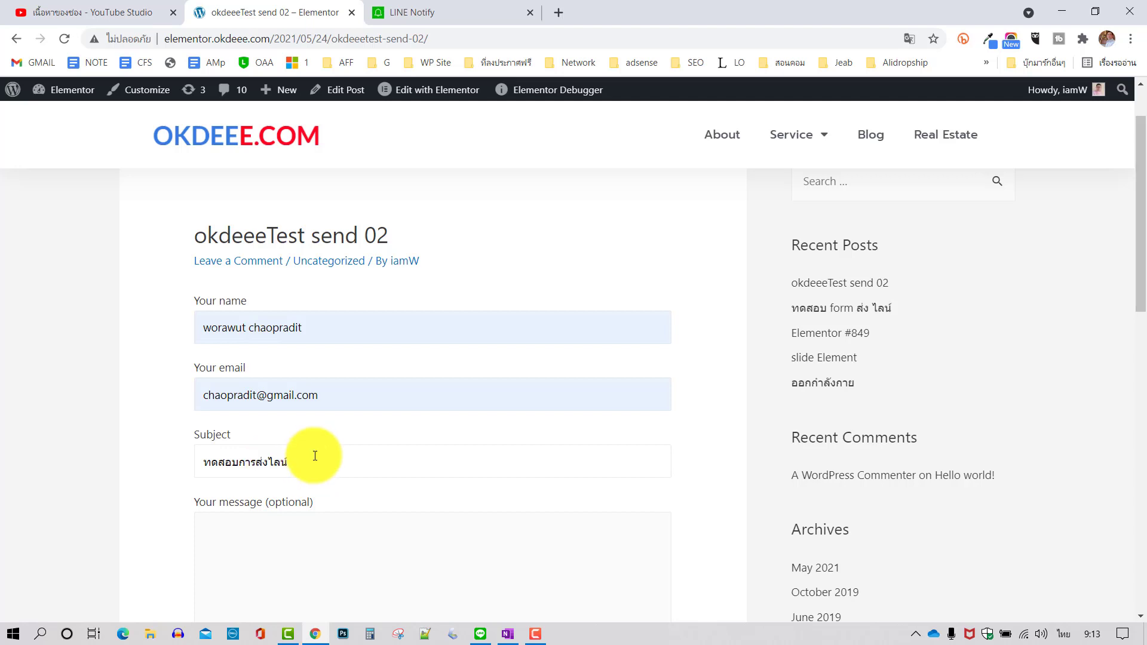
Step: Enter the message "ทดสอบการส่งไลน์ เนื้อหาส่วนนี้นะจ๊ะ" and submit the contact form
scroll(281, 454, down, 2)
click(271, 438)
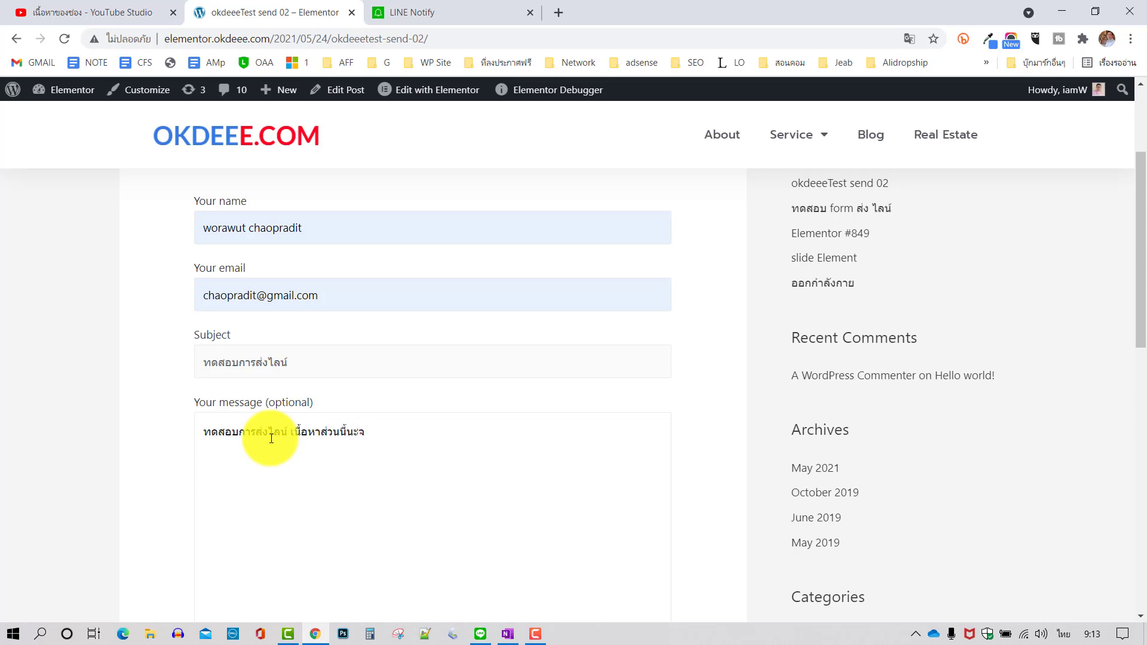
scroll(334, 404, down, 2)
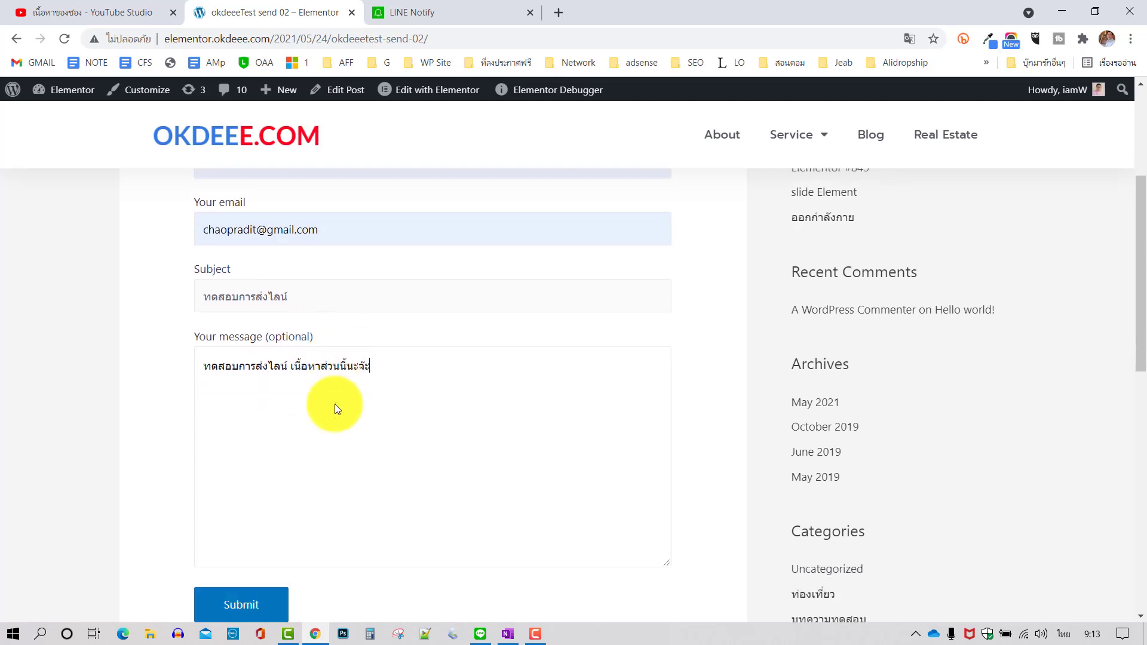
click(248, 521)
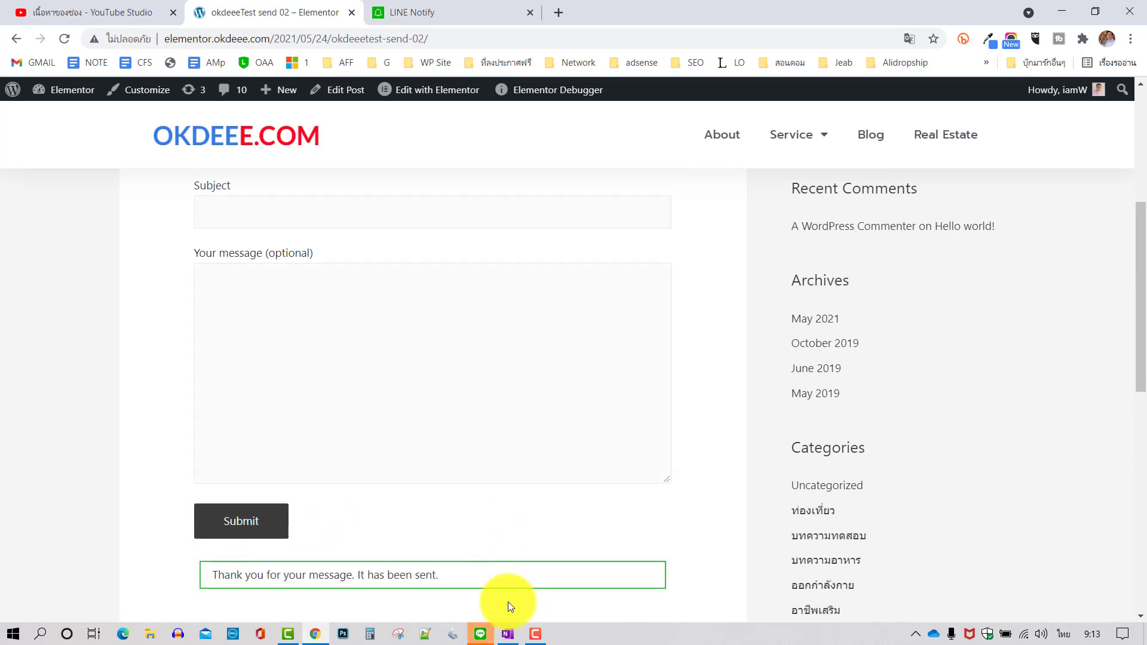
Step: Check the name, email and message of the form submission in the LINE app's LINE Notify chat, and return to the post
click(480, 634)
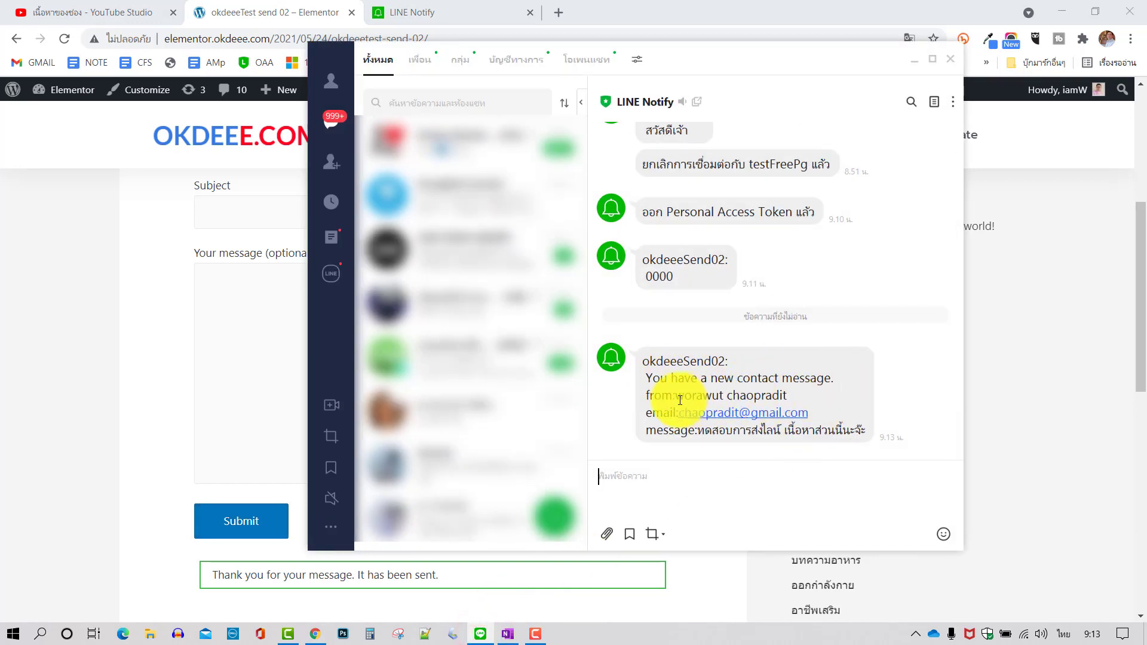
drag(675, 396, 822, 396)
drag(643, 413, 824, 415)
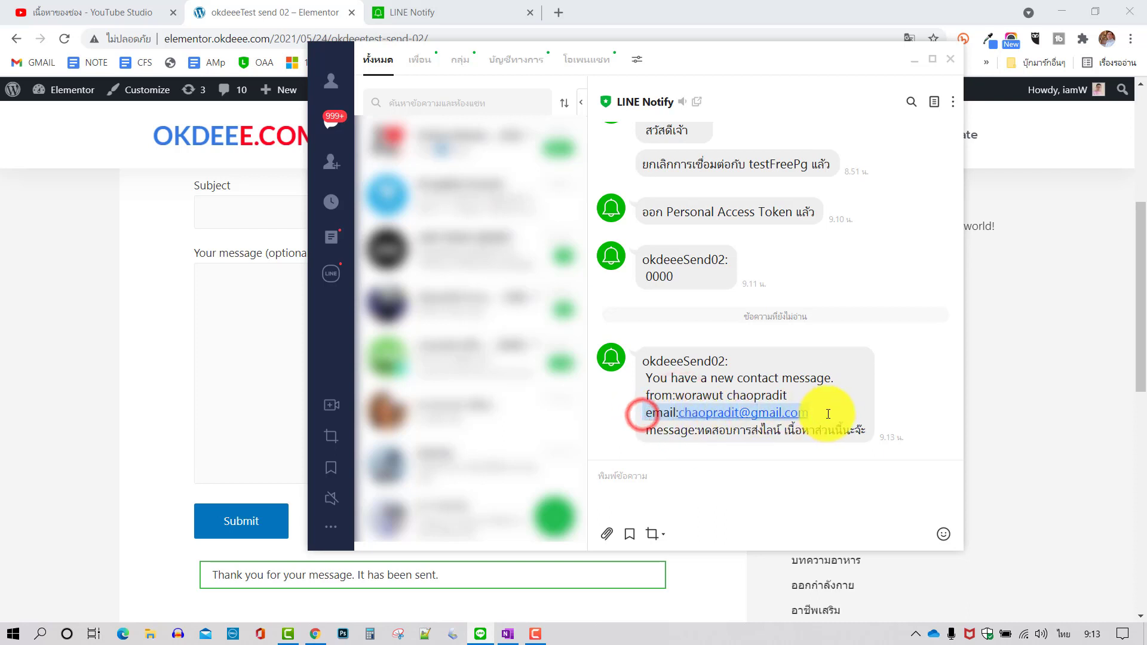
drag(649, 433, 866, 433)
click(849, 403)
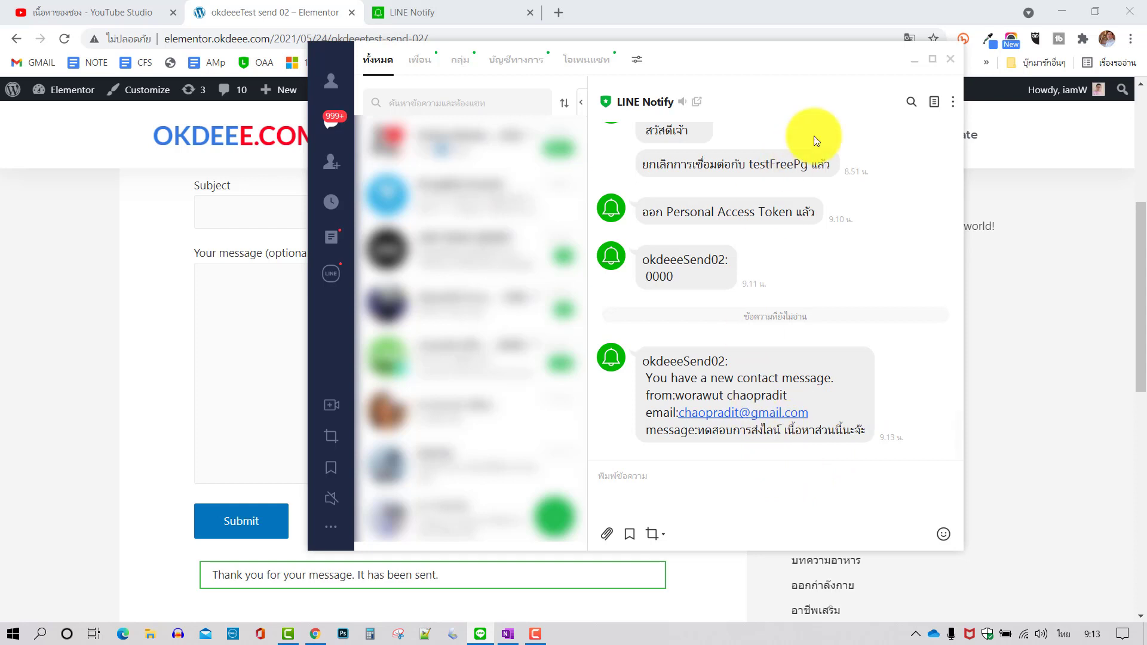
click(914, 60)
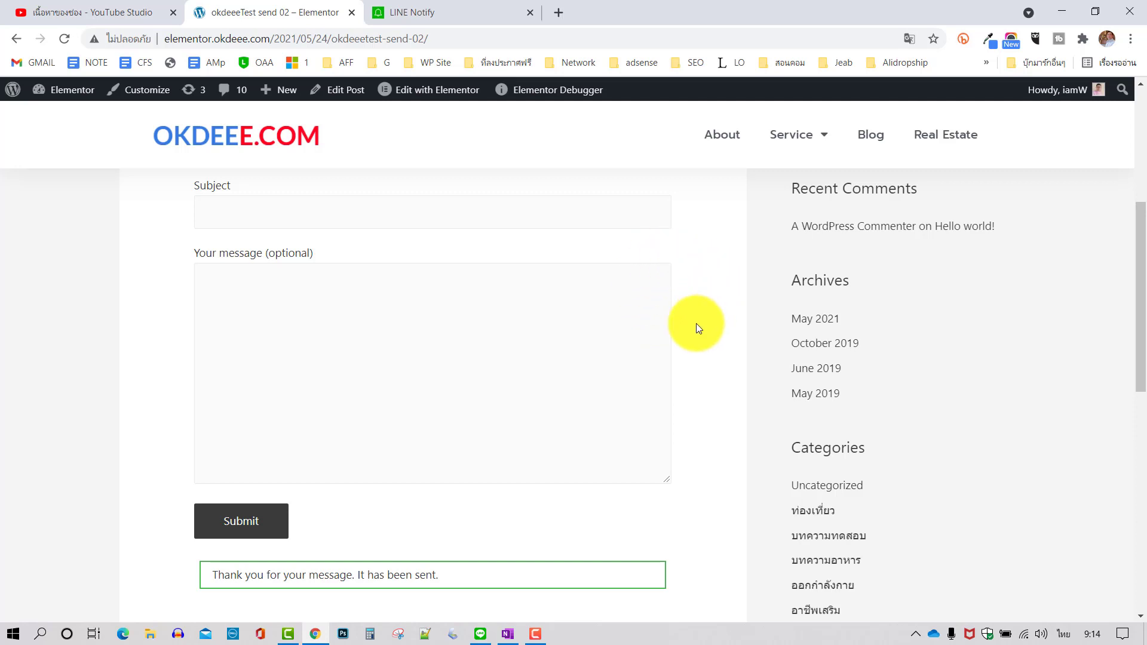
scroll(697, 323, up, 2)
scroll(697, 323, up, 2)
scroll(697, 324, up, 2)
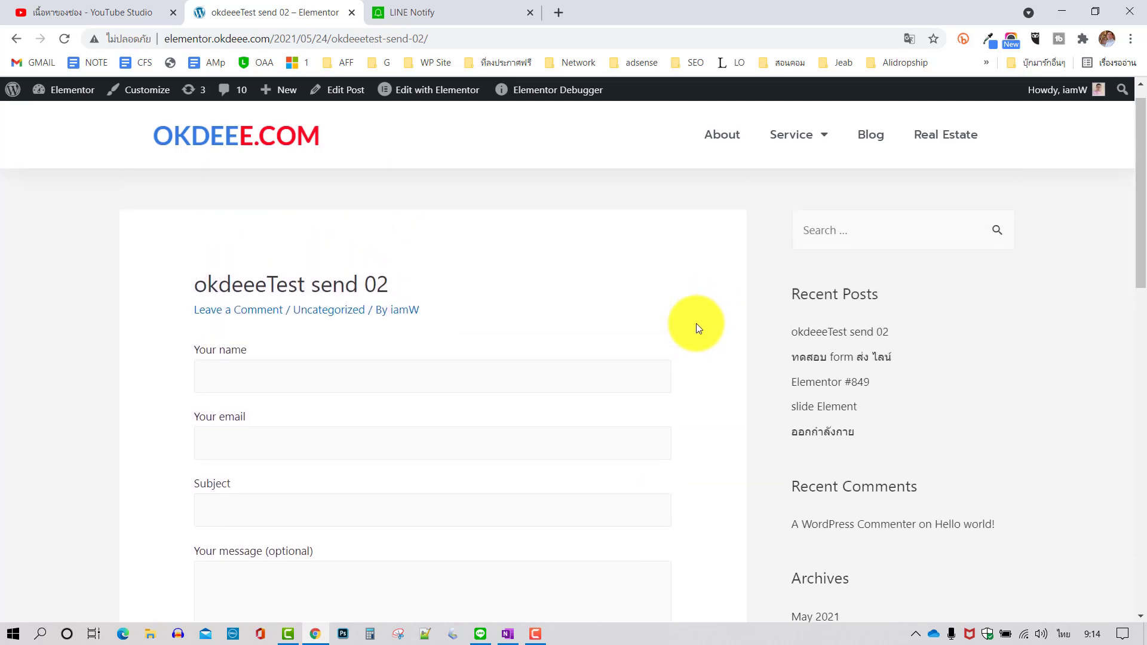